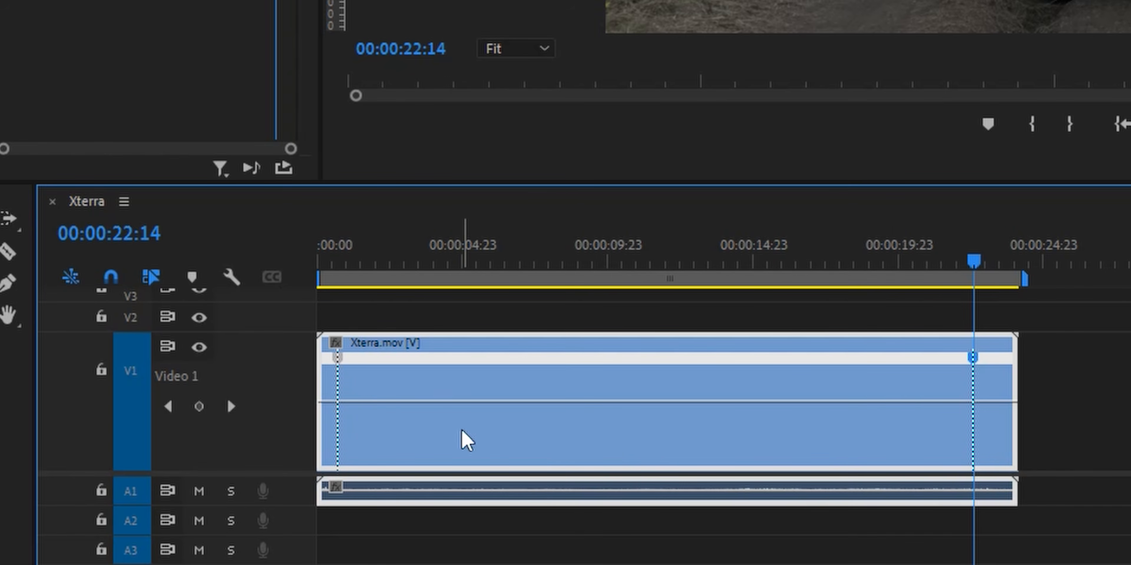
Step: Raise the clip speed between the two speed keyframes on Xterra.mov to about 6000%
mouse_move(323, 401)
mouse_move(759, 400)
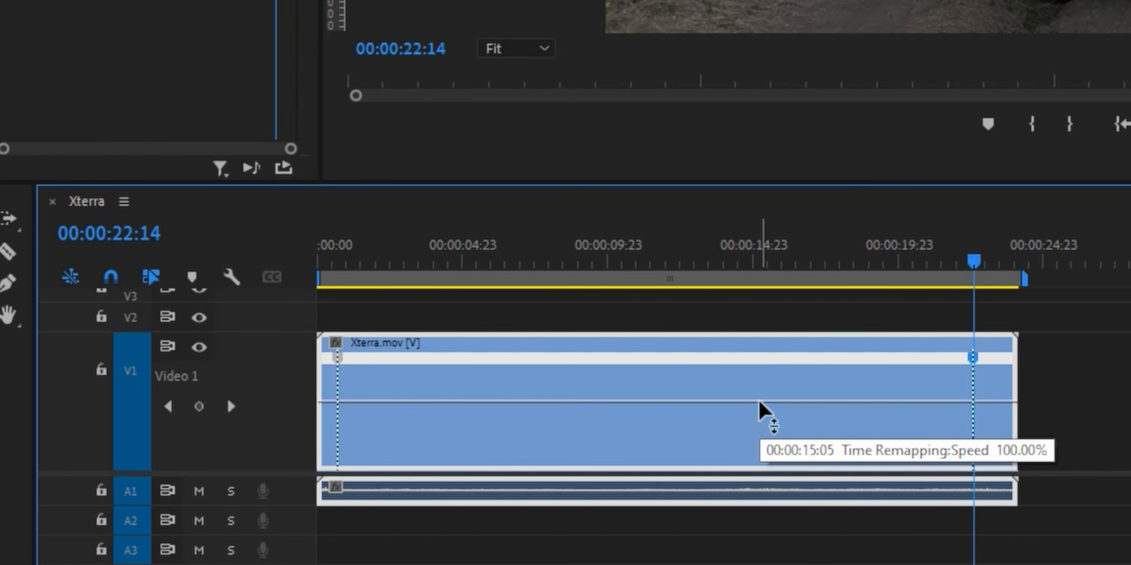
click(759, 401)
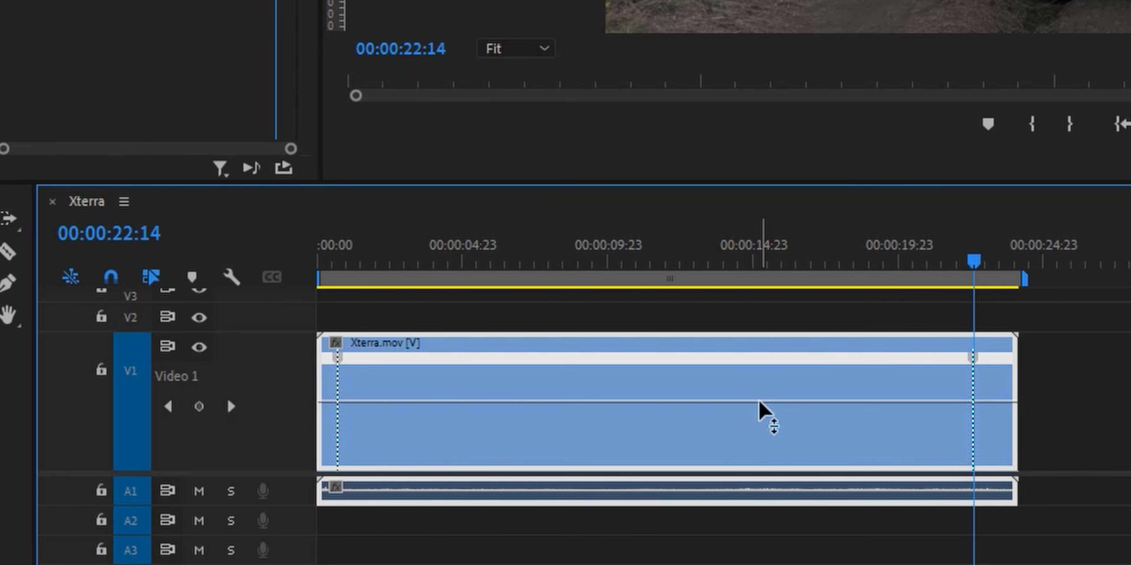
drag(759, 400, 759, 336)
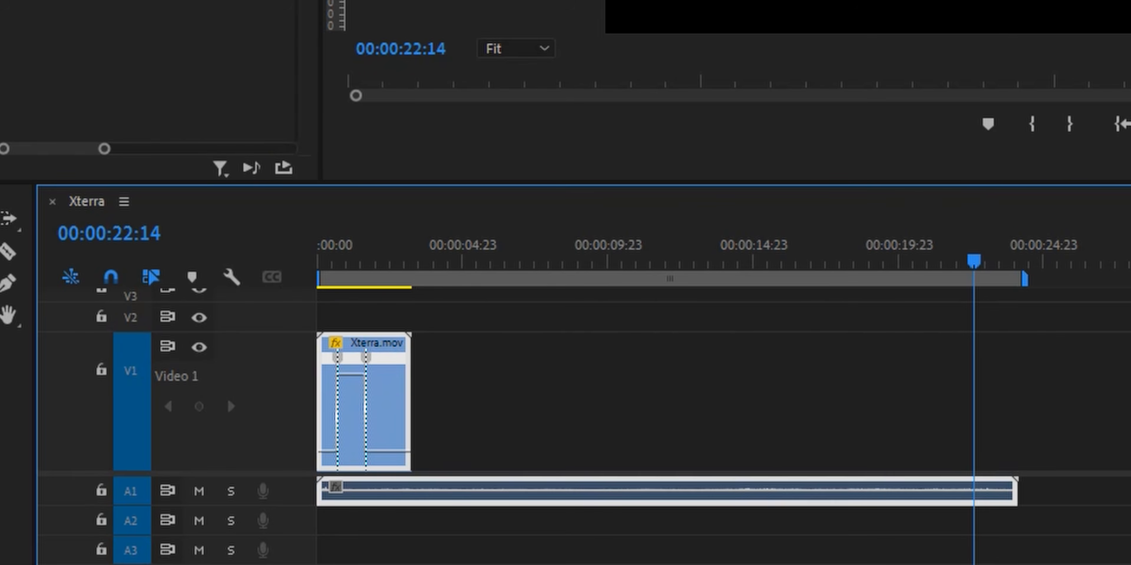
drag(356, 376, 357, 339)
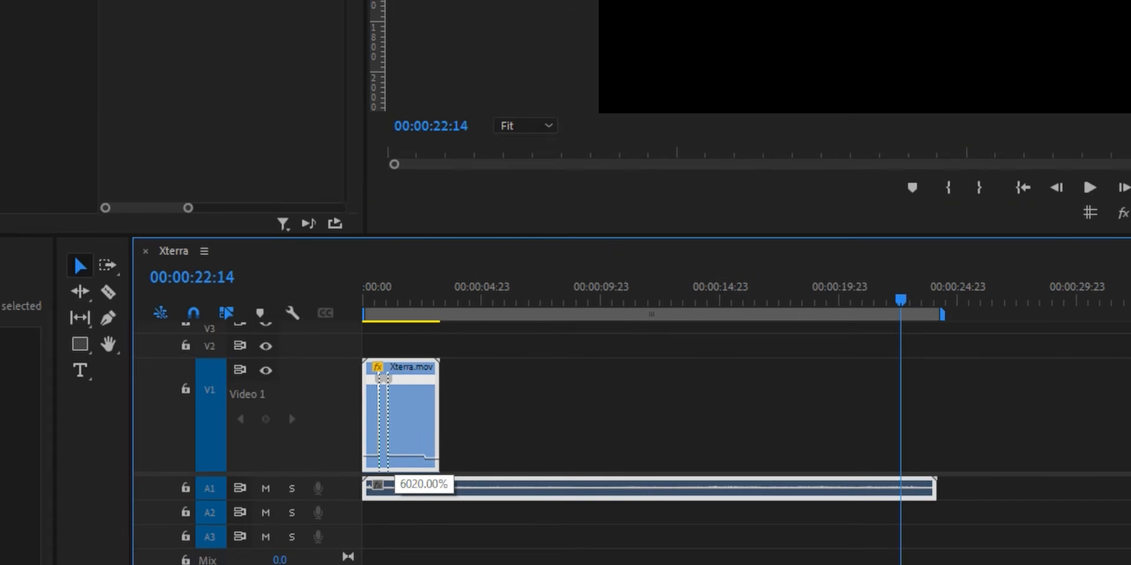
drag(381, 457, 381, 458)
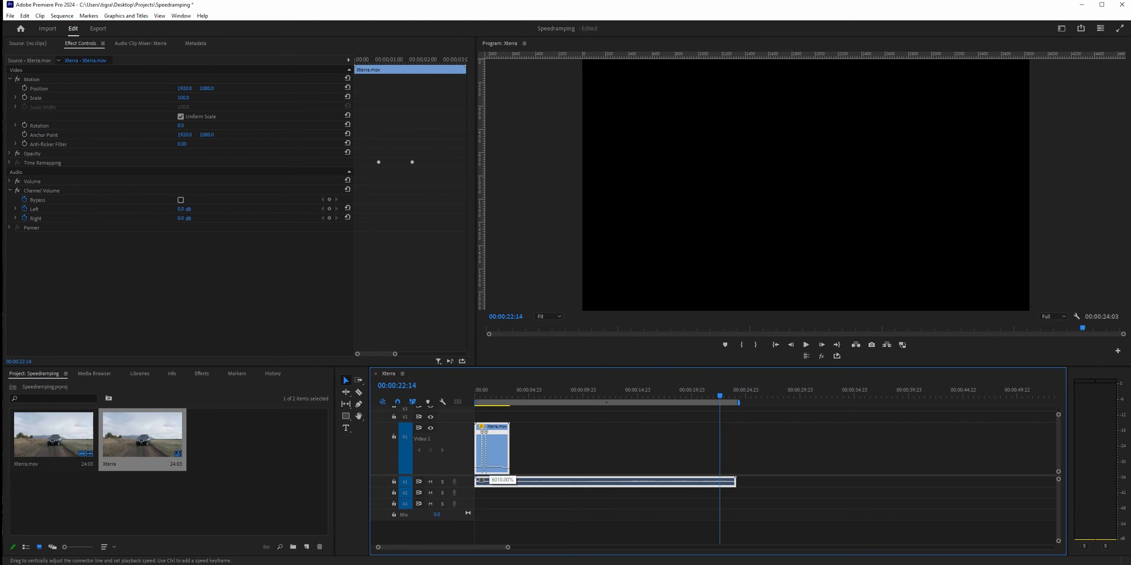
drag(490, 275, 541, 355)
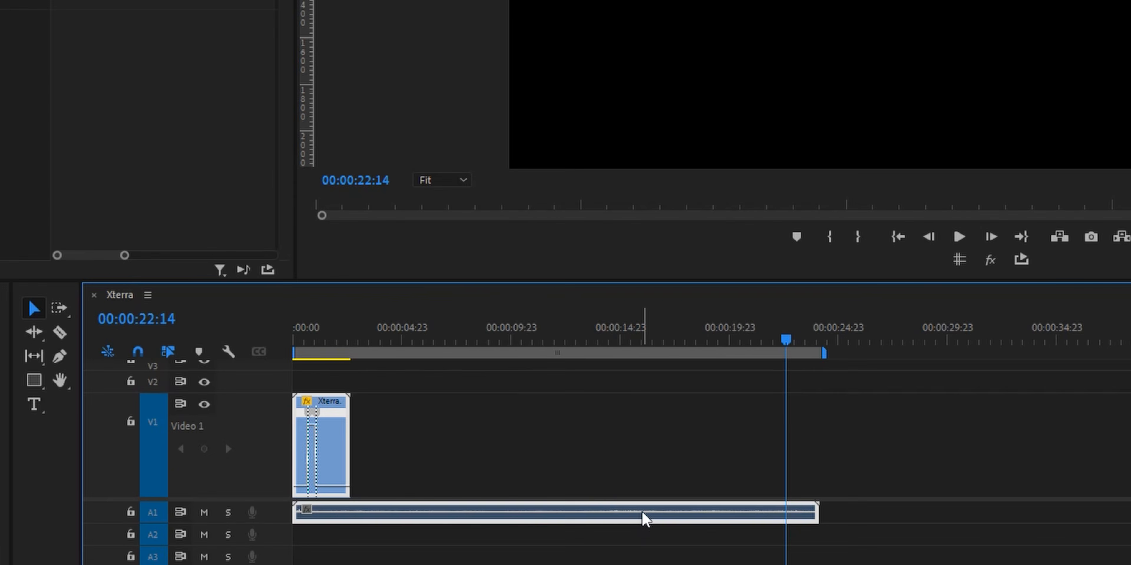
Step: Unlink the audio from Xterra.mov and delete the audio clip on track A1
right_click(645, 519)
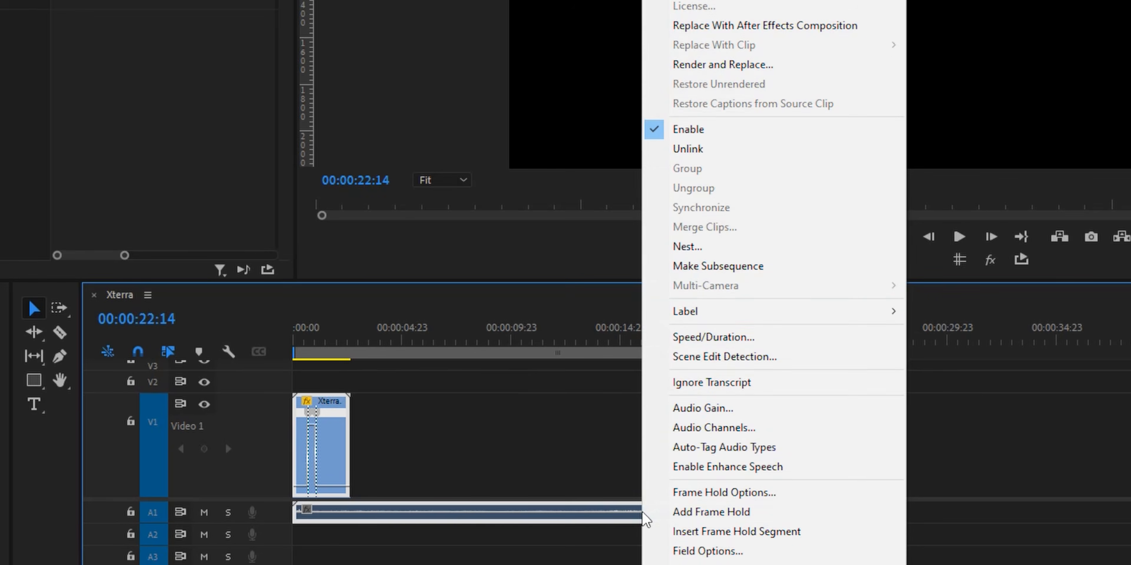
click(714, 150)
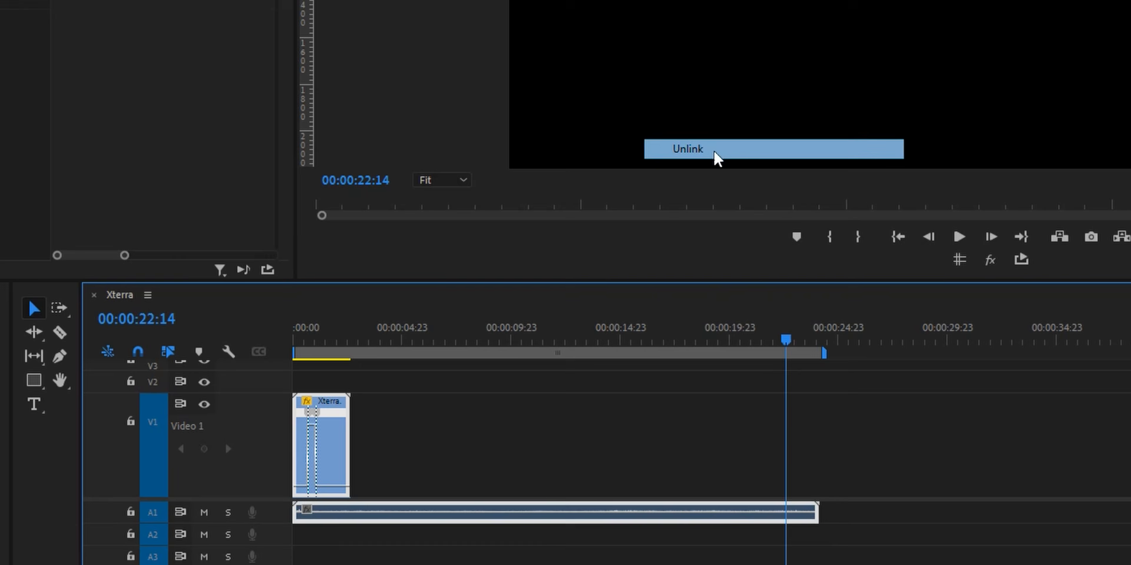
click(554, 522)
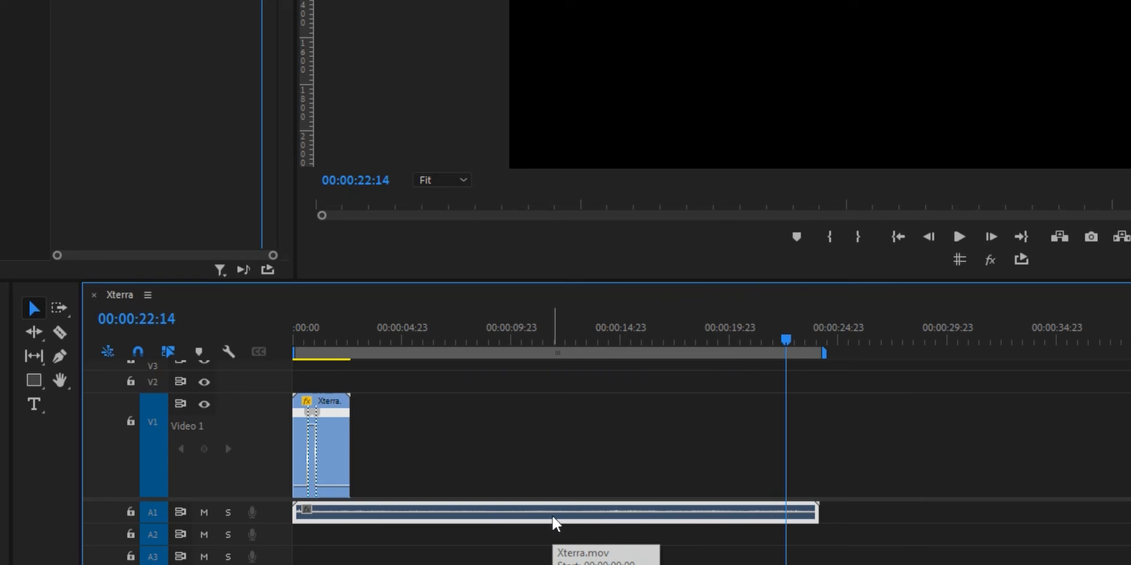
key(Delete)
Step: Play the sequence from its start to review the abrupt speed change
key(Home)
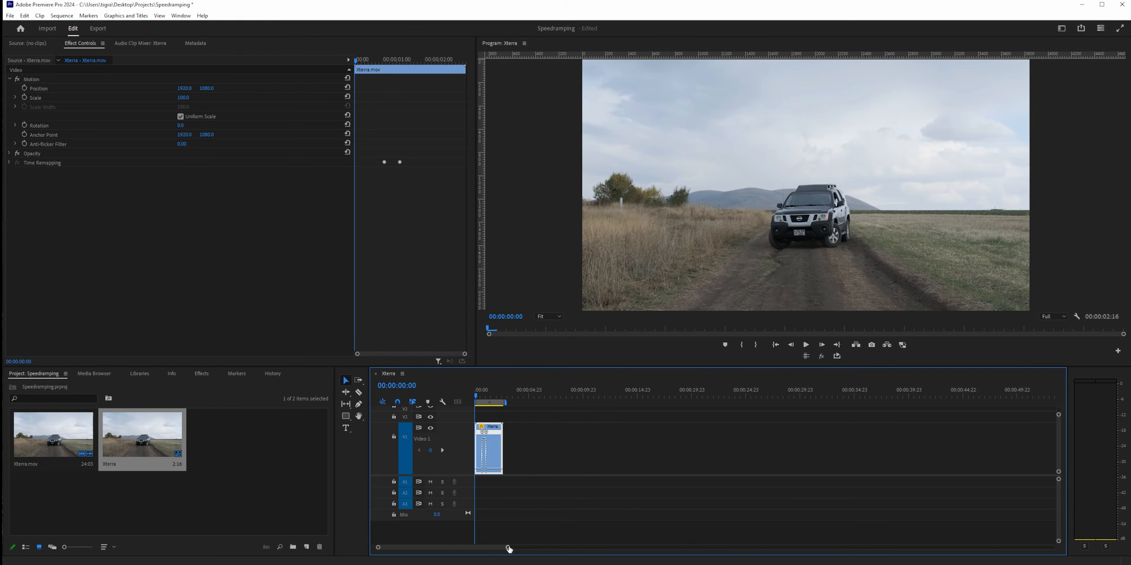
drag(508, 549, 400, 547)
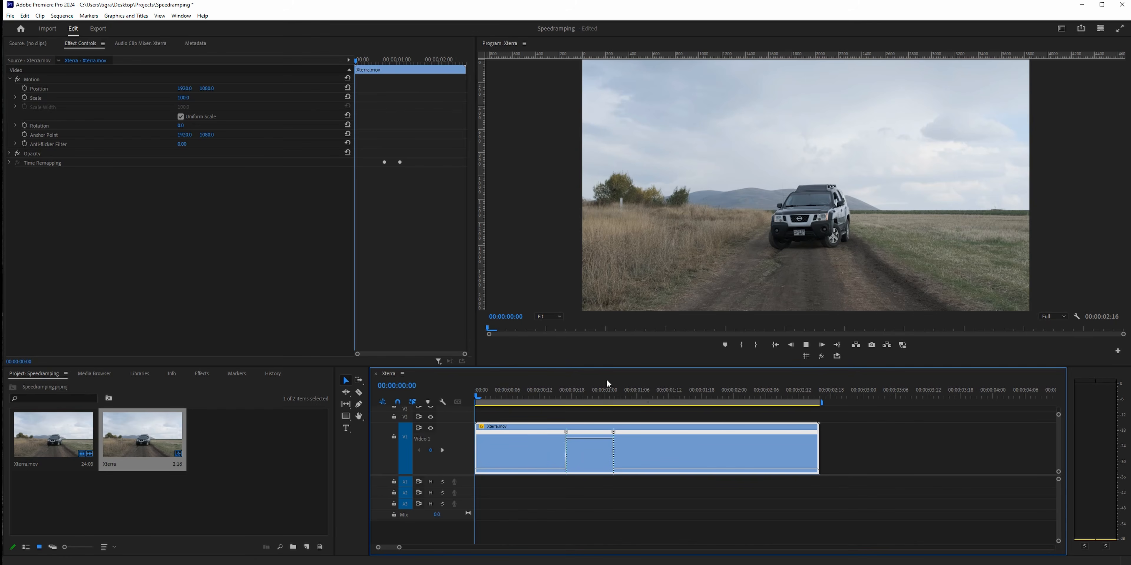
key(space)
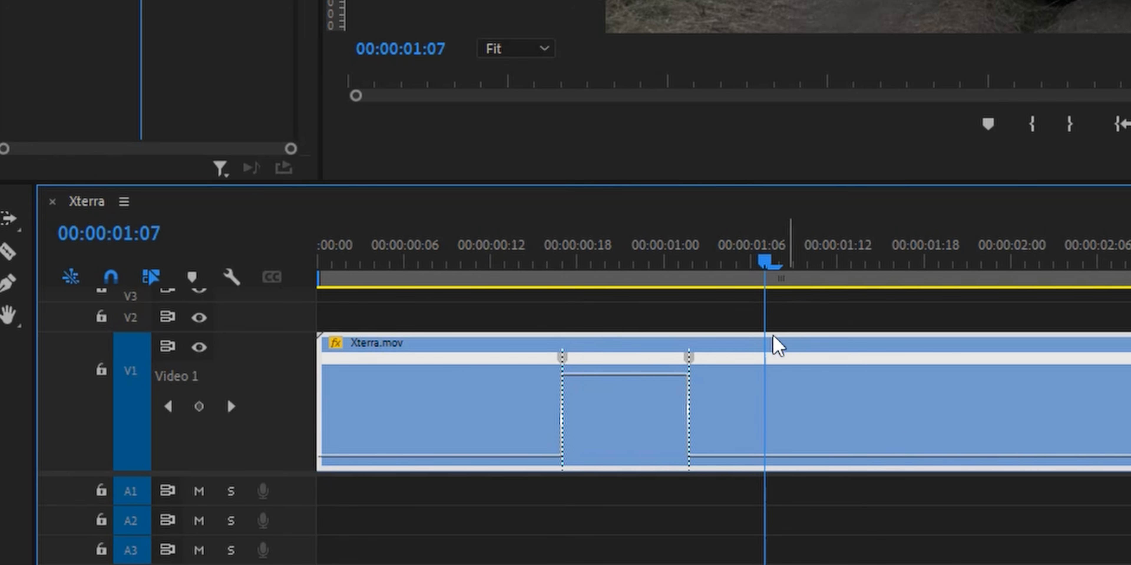
Step: Split both speed keyframes into ramps about 5 to 6 frames long and bend each ramp into a smooth S-curve
drag(566, 358, 642, 360)
drag(724, 358, 673, 359)
click(631, 363)
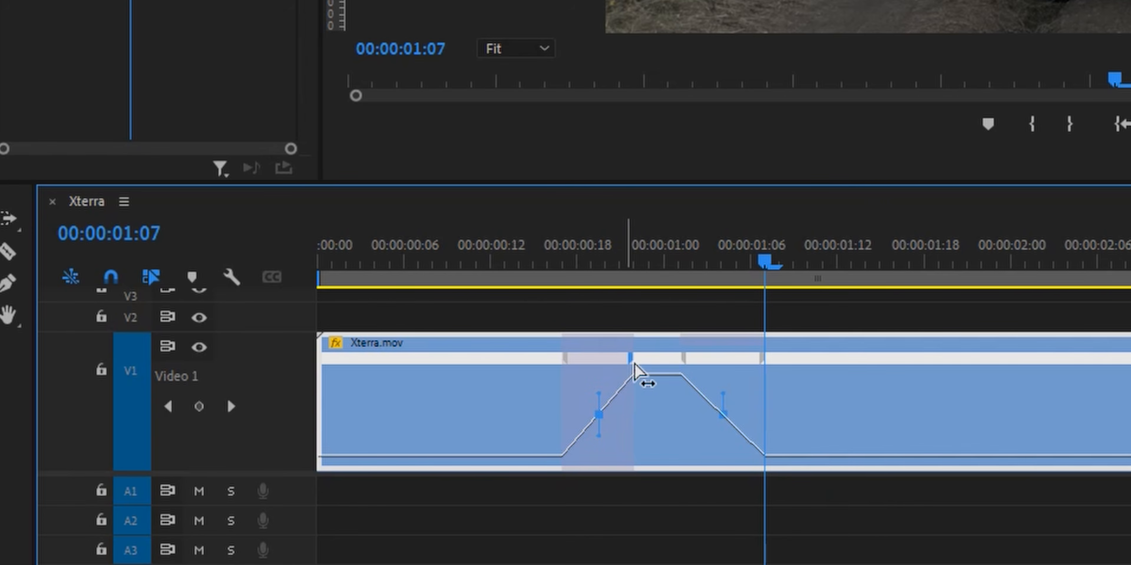
drag(601, 398, 668, 412)
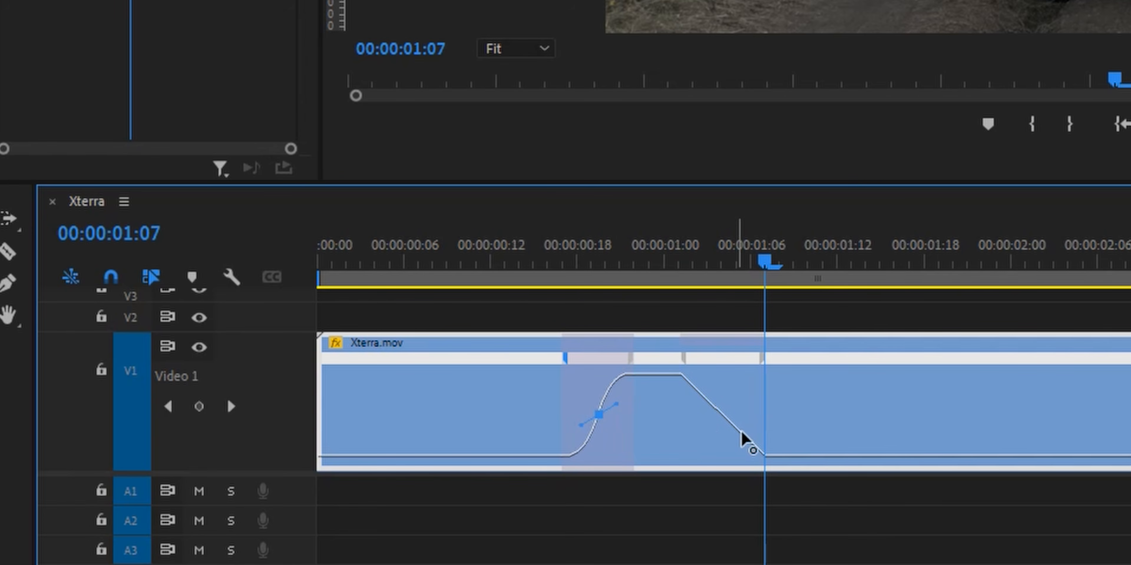
click(693, 361)
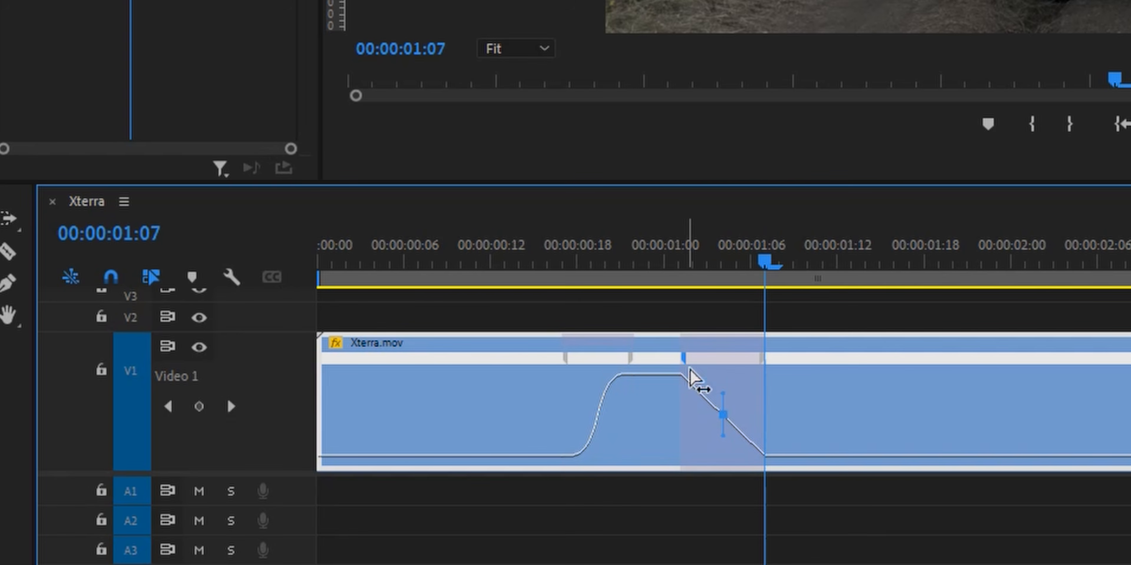
drag(721, 395, 636, 383)
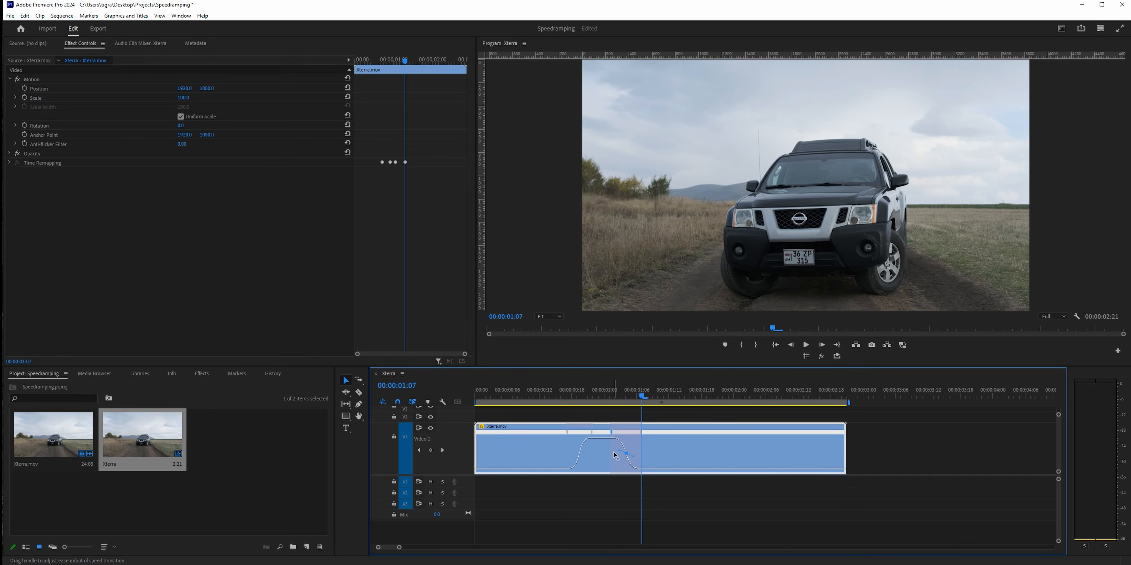
Step: Play the smoothed speed ramp from 00:00:00:12 to check the transition
click(539, 392)
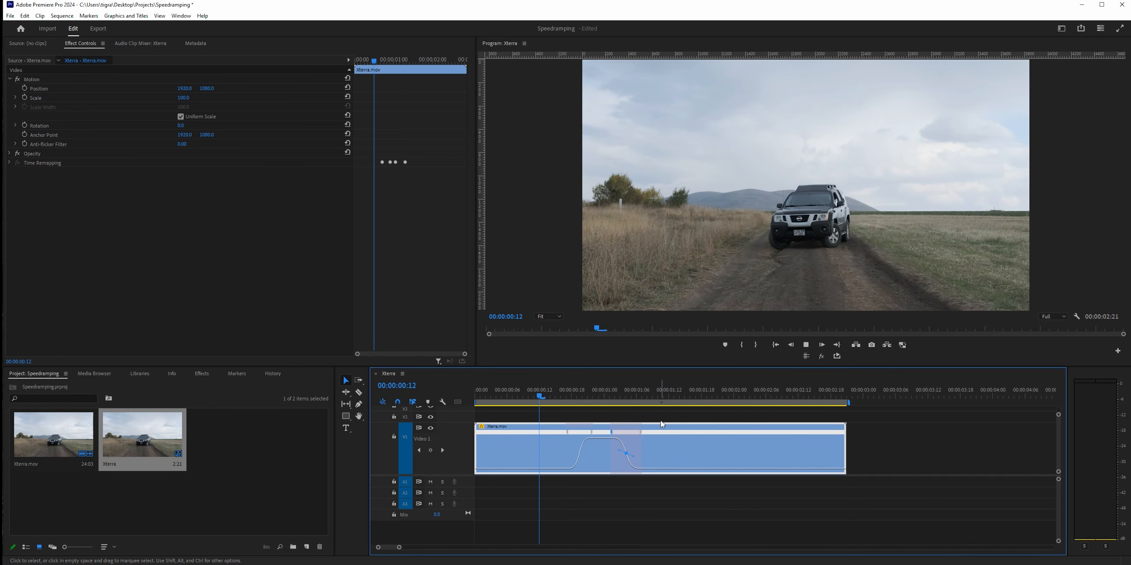
key(space)
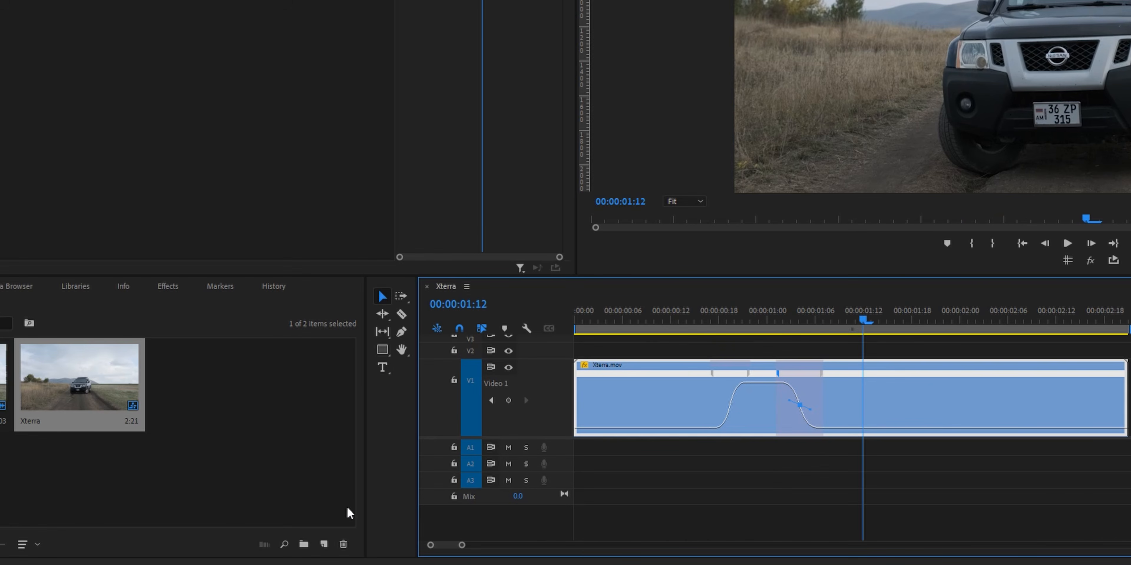
Step: Create an adjustment layer with the default settings and place it on track V2 at the start of the sequence
click(324, 544)
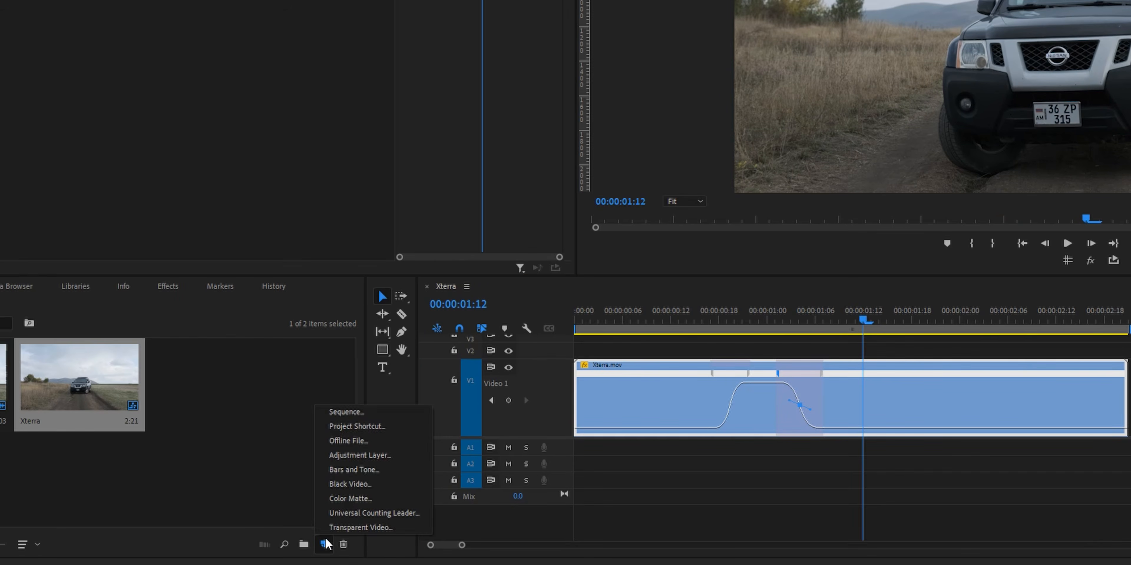
click(354, 454)
click(735, 211)
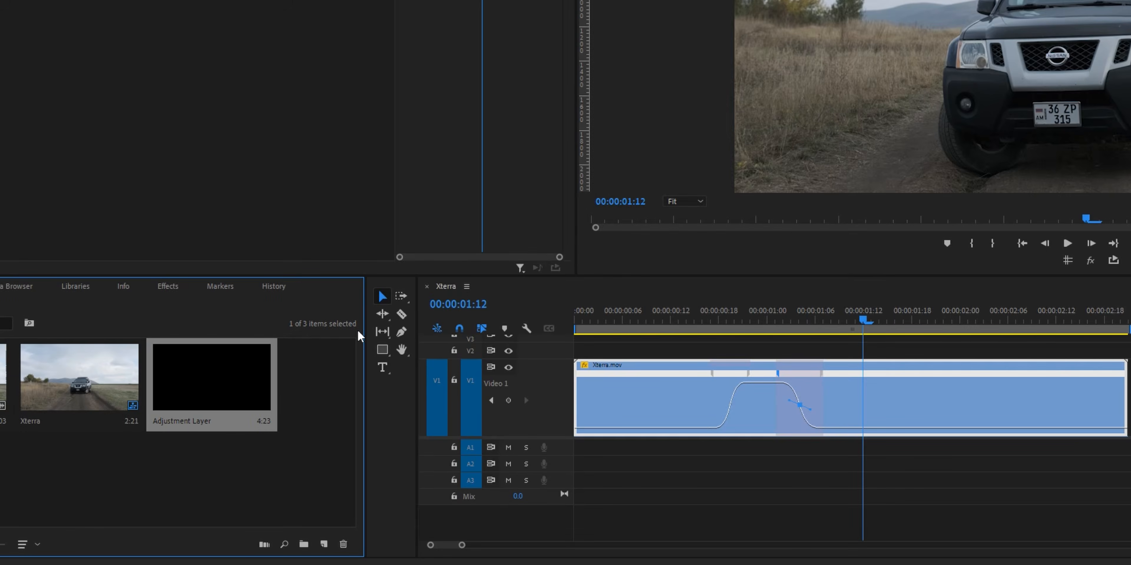
drag(214, 394, 571, 347)
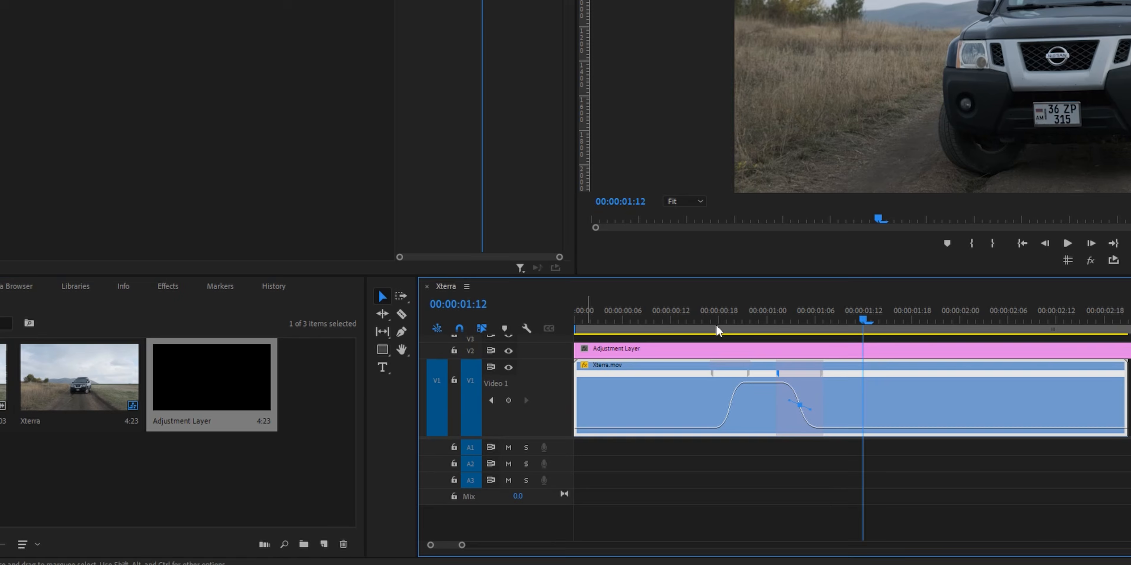
Step: Cut the adjustment layer at 00:00:01:08, delete the remainder, and trim both ends to match the first and last speed keyframes
drag(863, 323, 1103, 322)
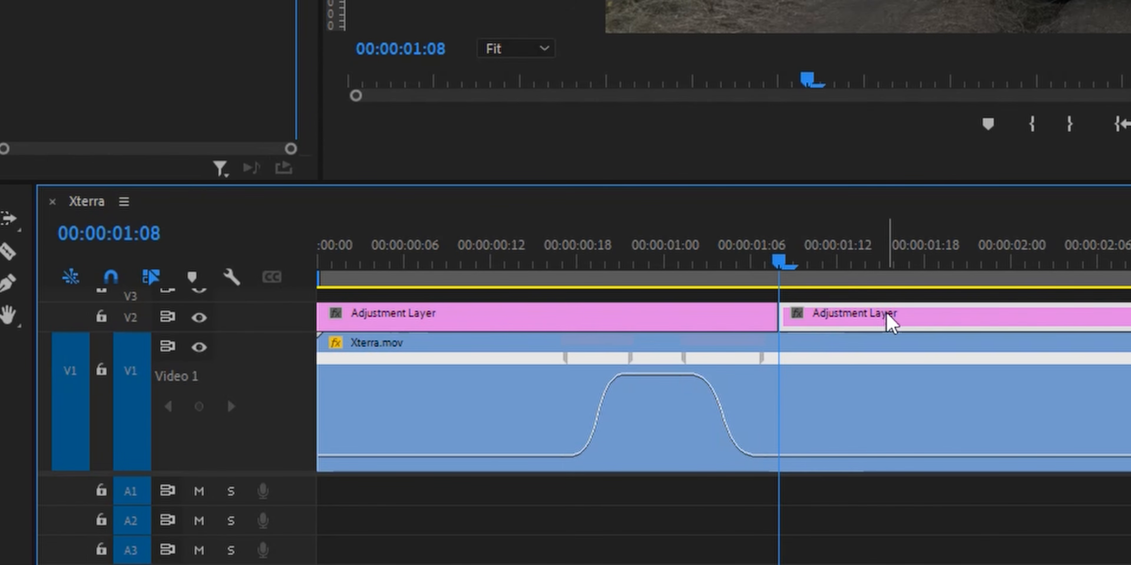
key(Delete)
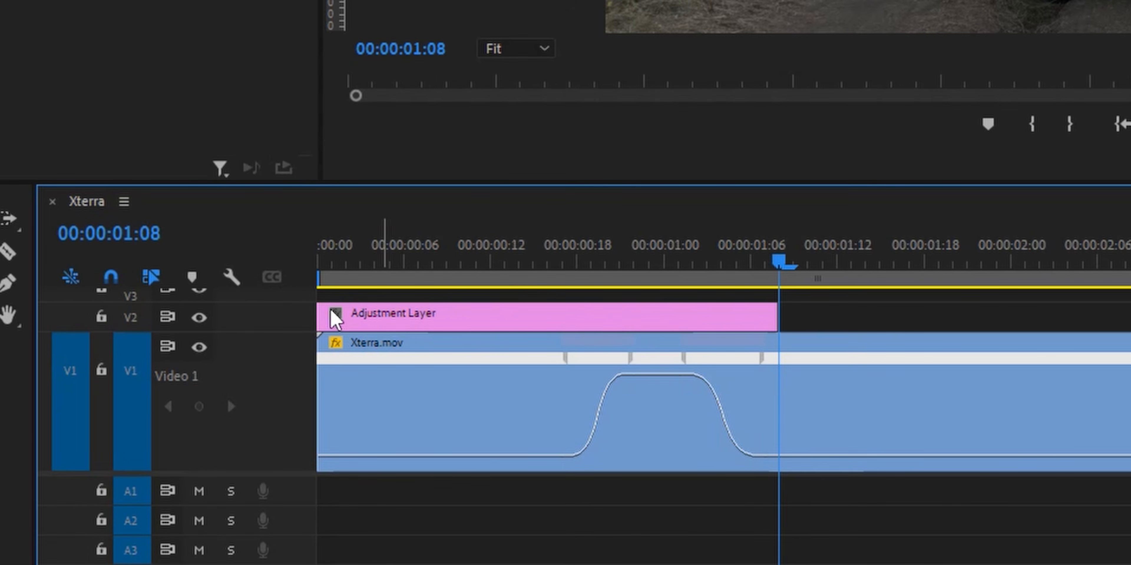
drag(332, 312, 562, 315)
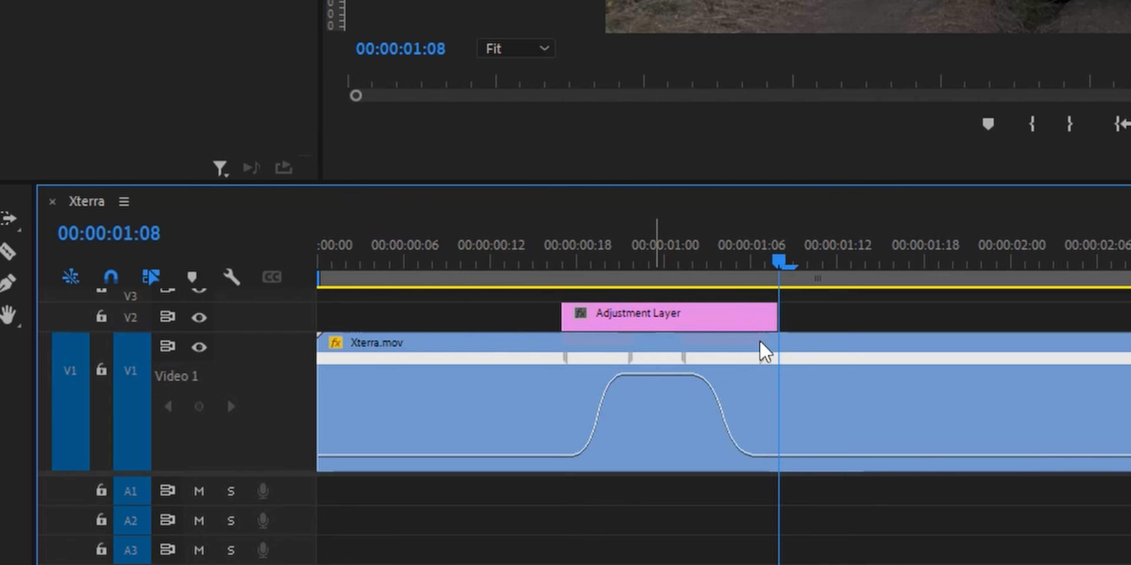
drag(769, 316, 763, 317)
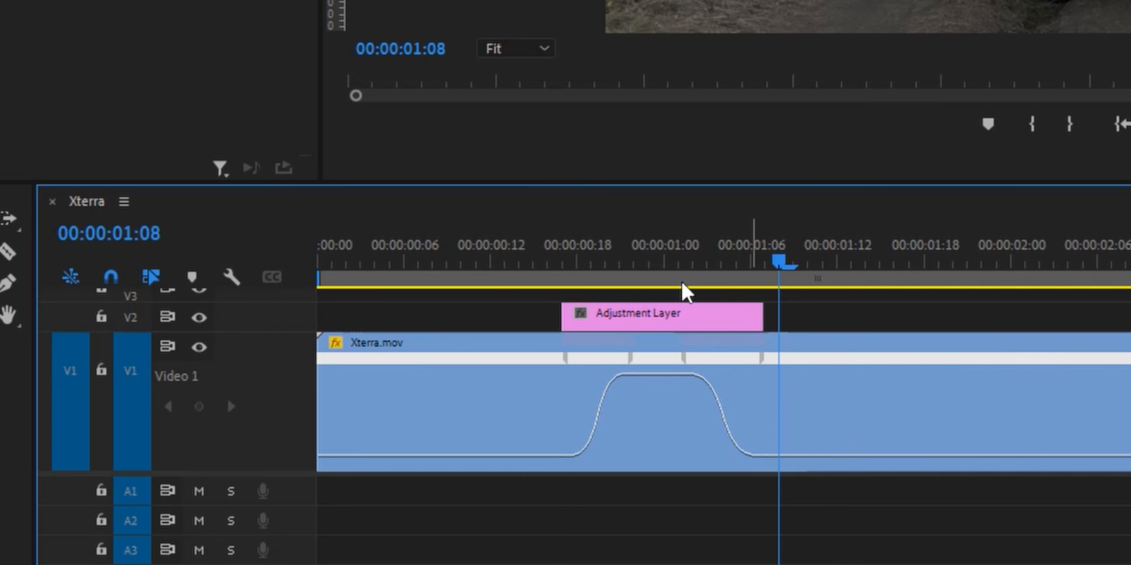
Step: Apply the RSMB effect to the adjustment layer and raise its Blur Amount above 1
click(608, 255)
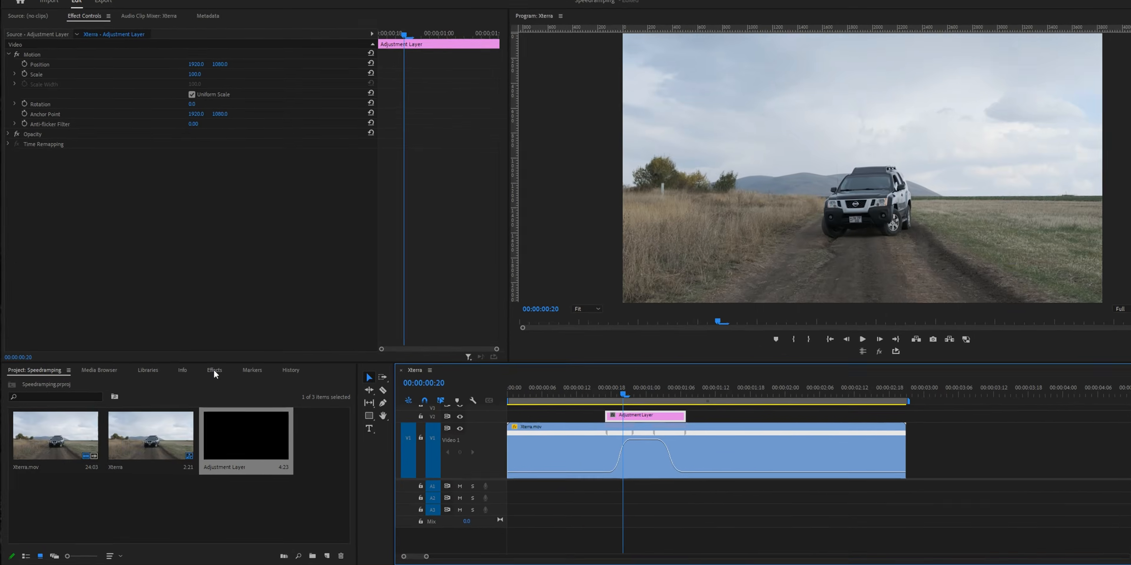
click(197, 372)
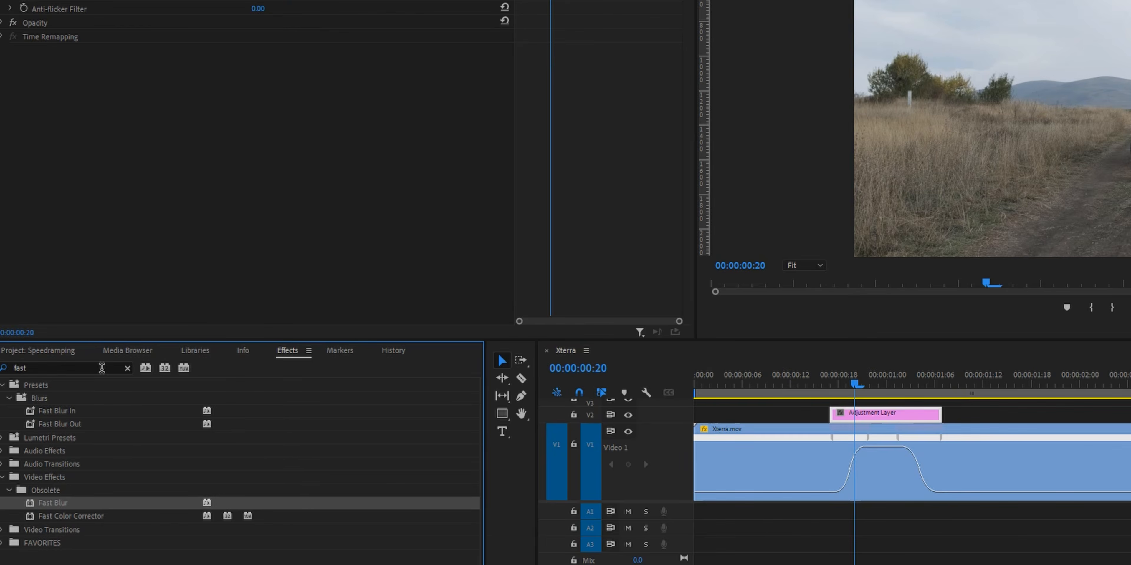
click(70, 384)
key(BackSpace)
key(BackSpace)
key(BackSpace)
key(BackSpace)
text(rs)
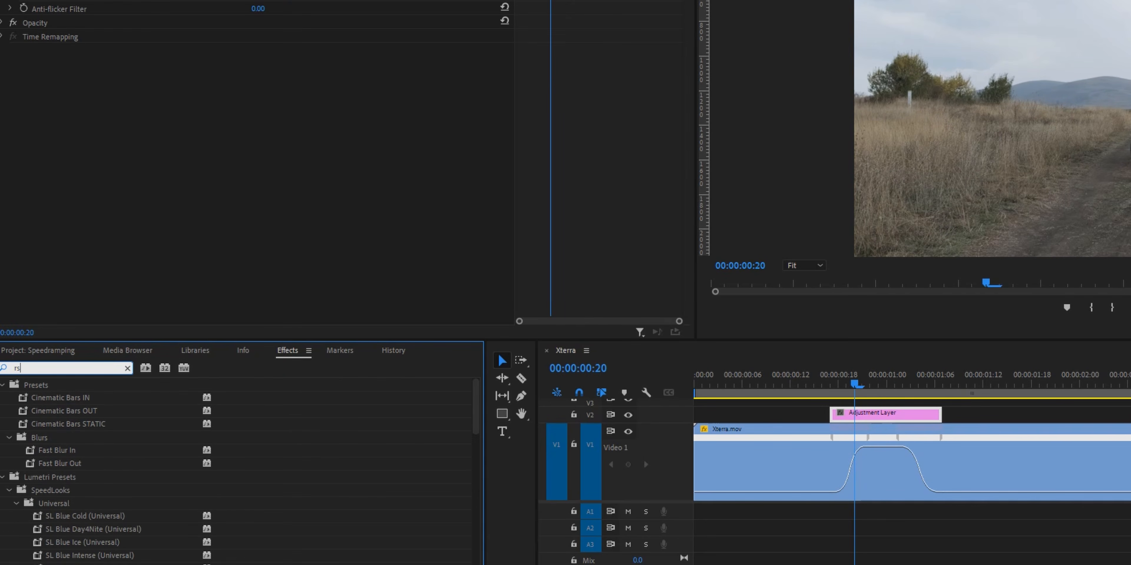
text(mb)
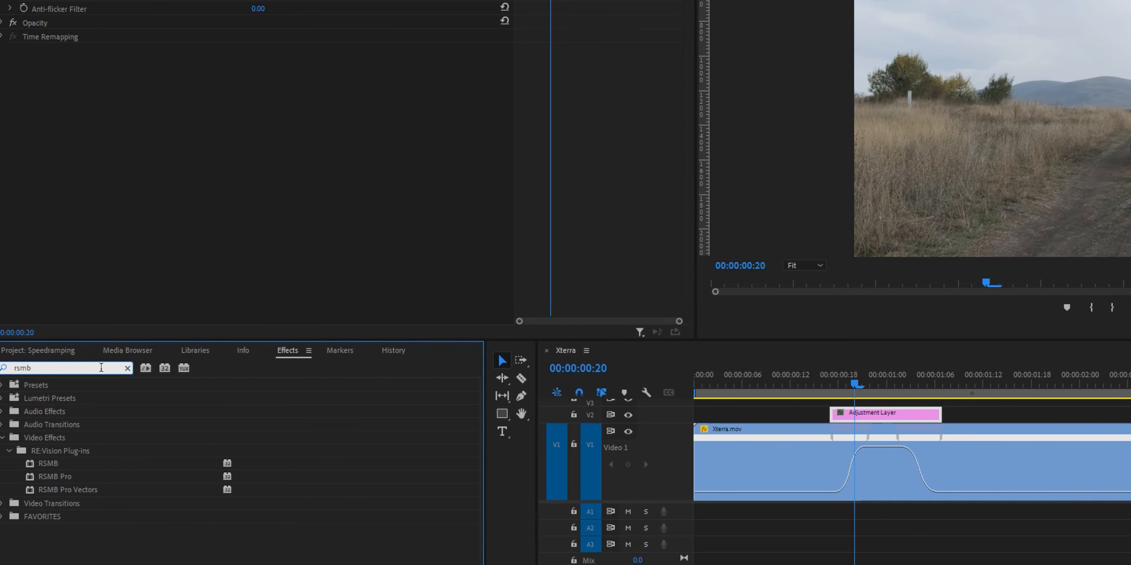
drag(48, 463, 864, 426)
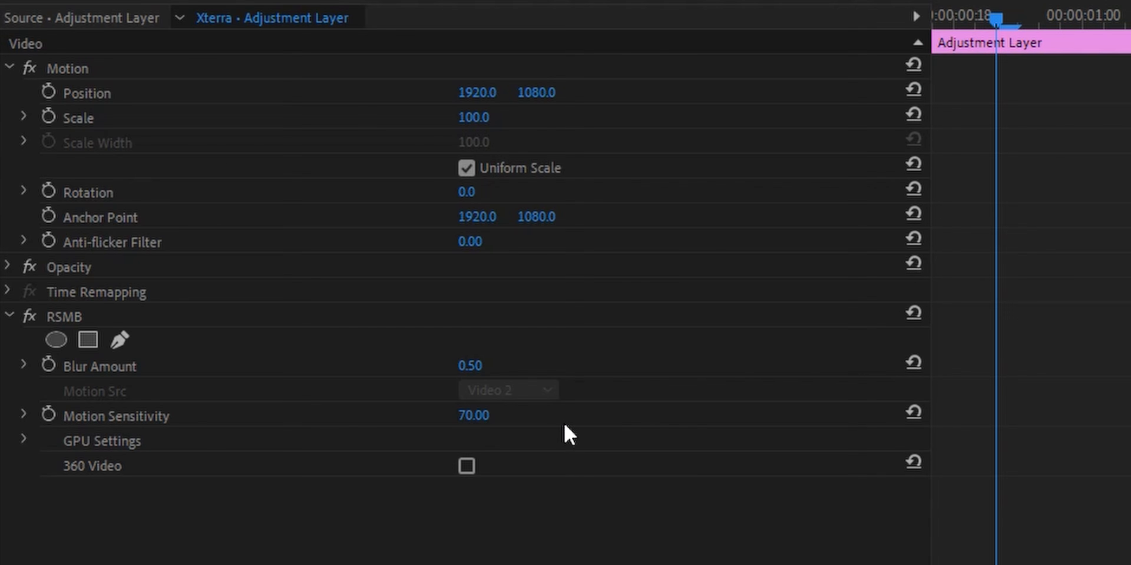
click(469, 371)
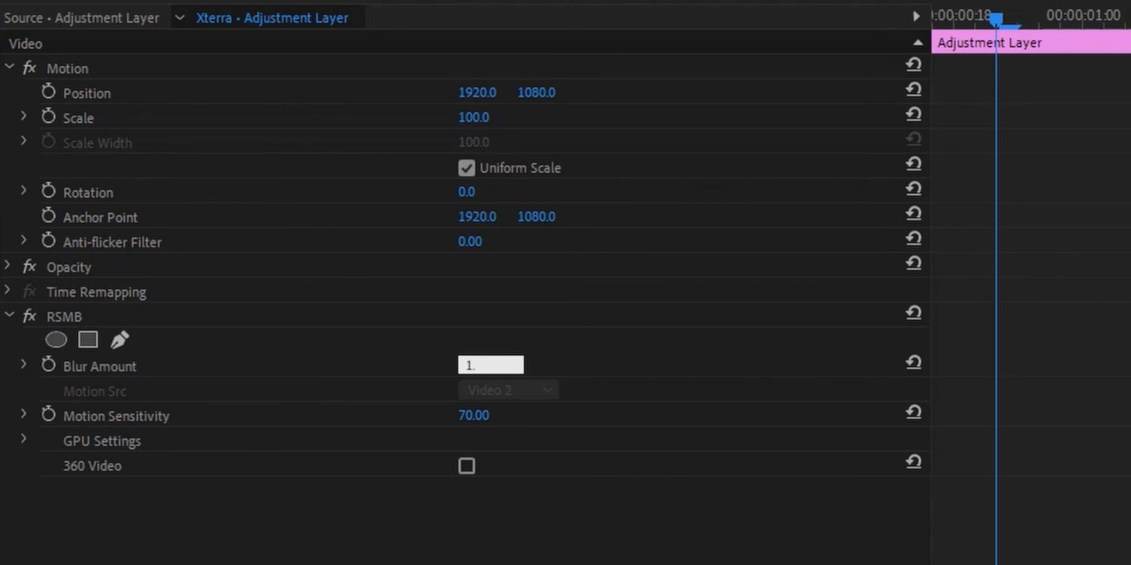
click(552, 380)
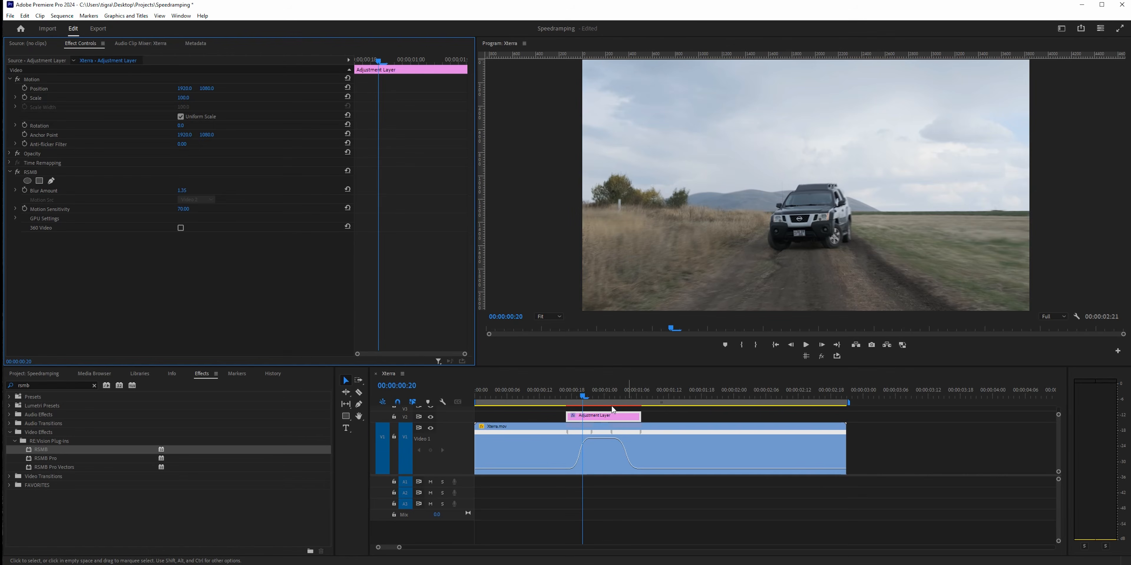
Step: Play back the speed ramp to review the motion blur, then return the playhead to the ramp's start at 00:00:00:17
click(551, 390)
key(space)
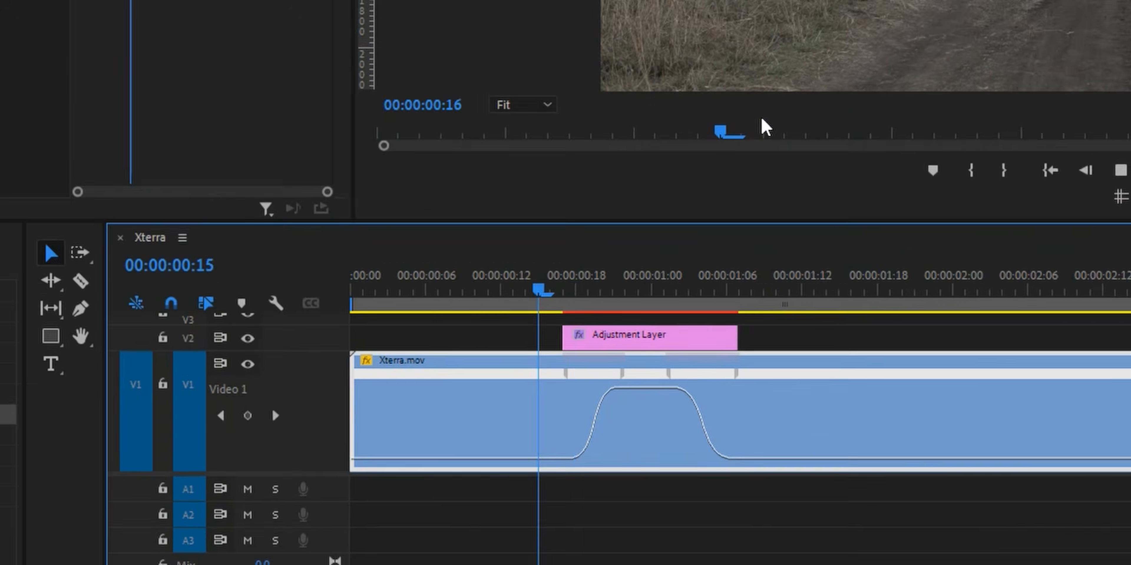
click(553, 287)
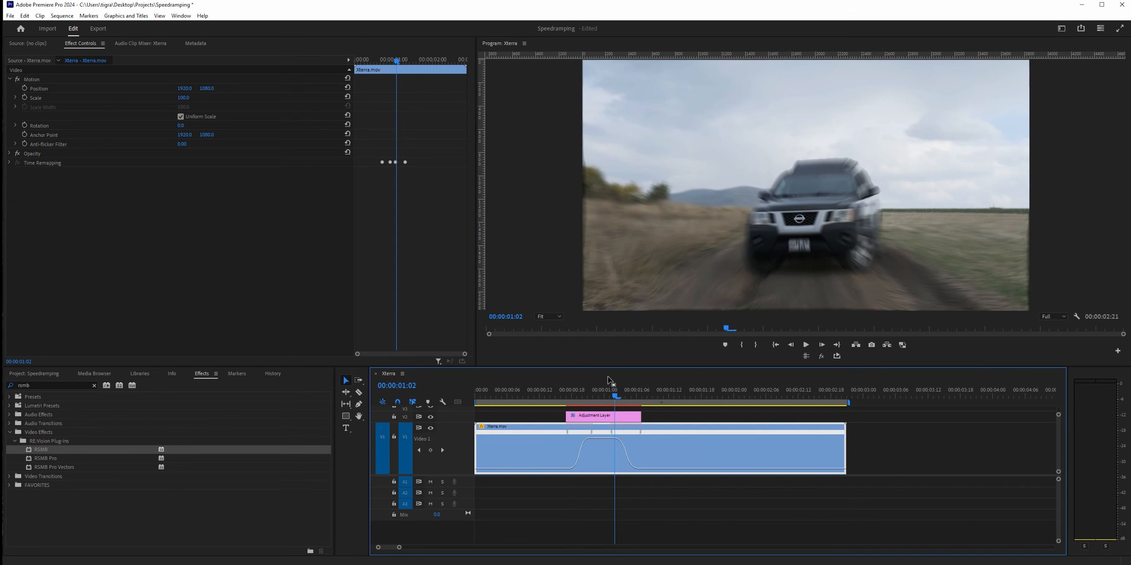
click(567, 392)
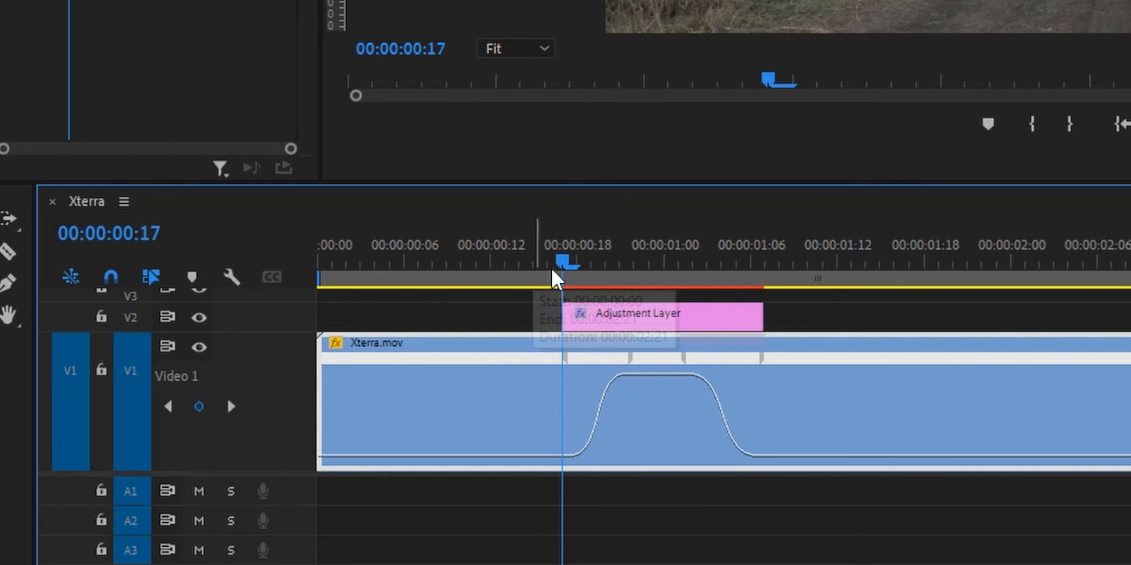
Step: Mark In just ahead of the adjustment layer and Mark Out at 00:00:01:10, and clear both points again
click(548, 264)
key(i)
drag(575, 263, 821, 263)
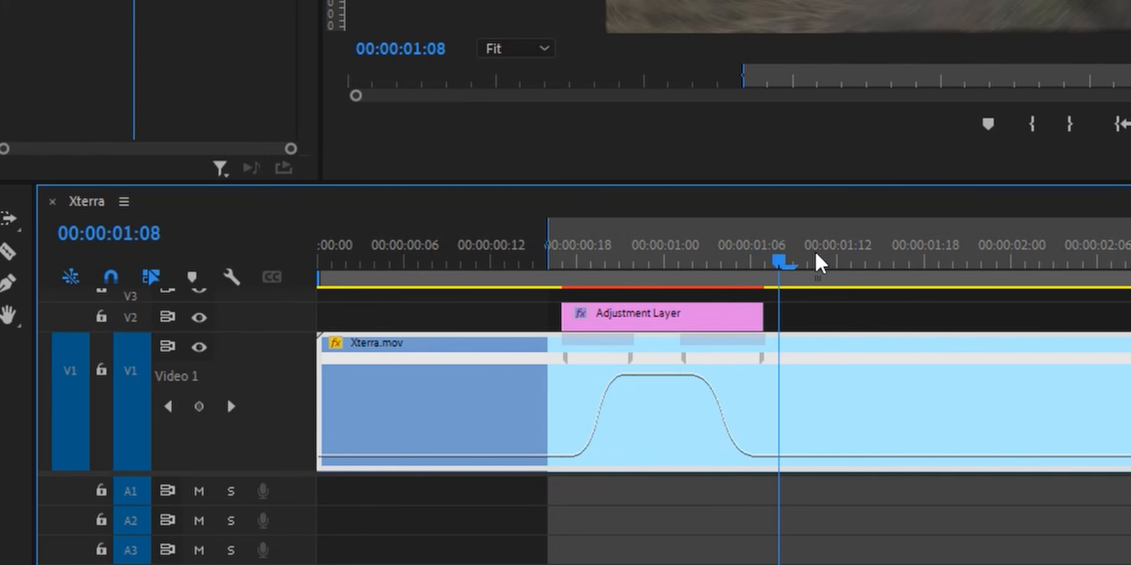
key(Right)
key(Right)
key(o)
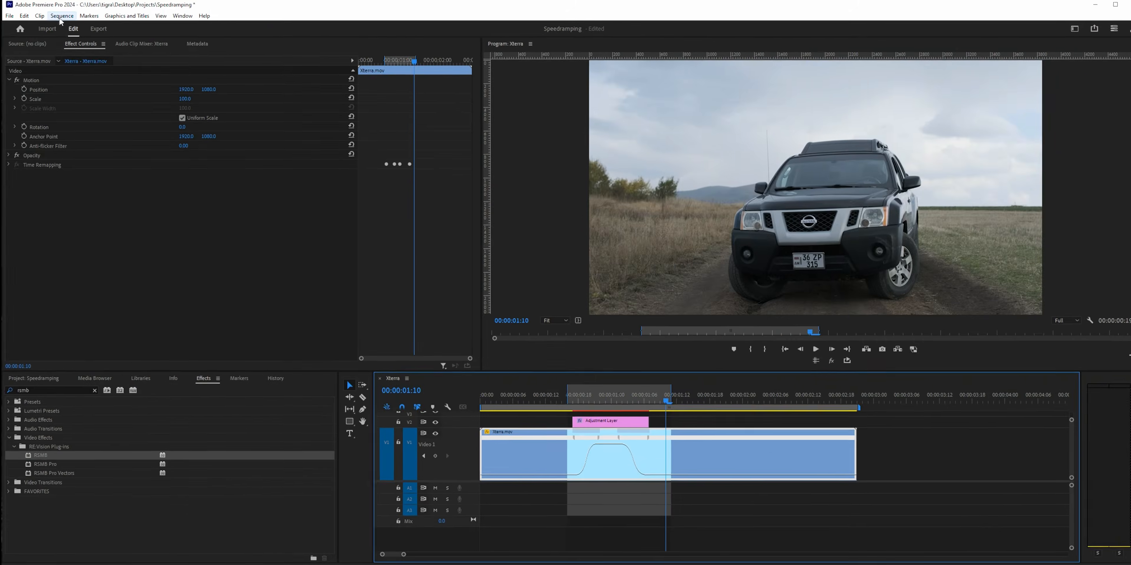
click(61, 16)
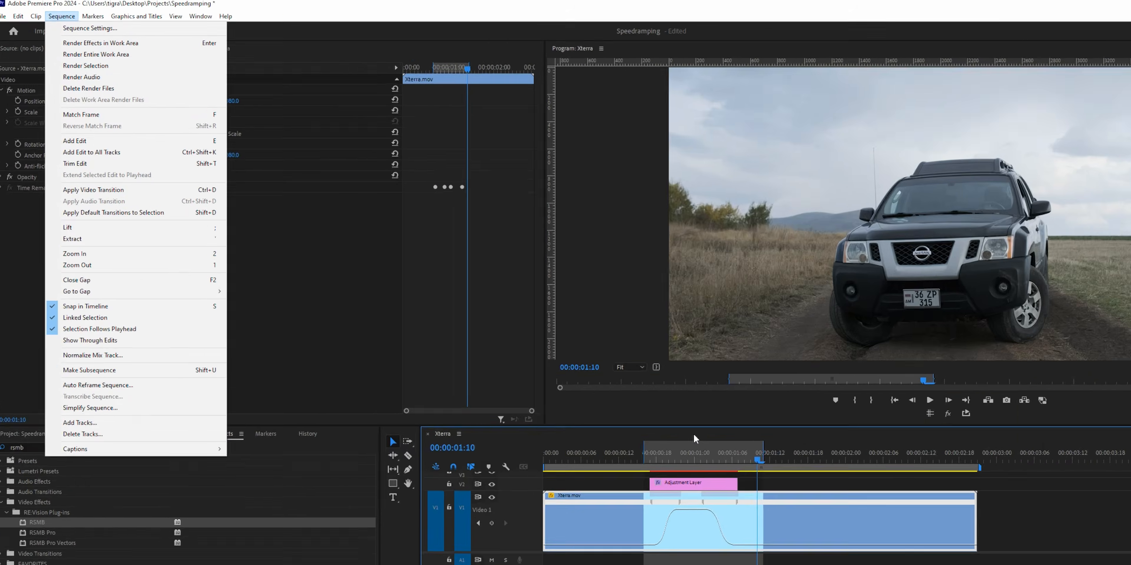
right_click(615, 388)
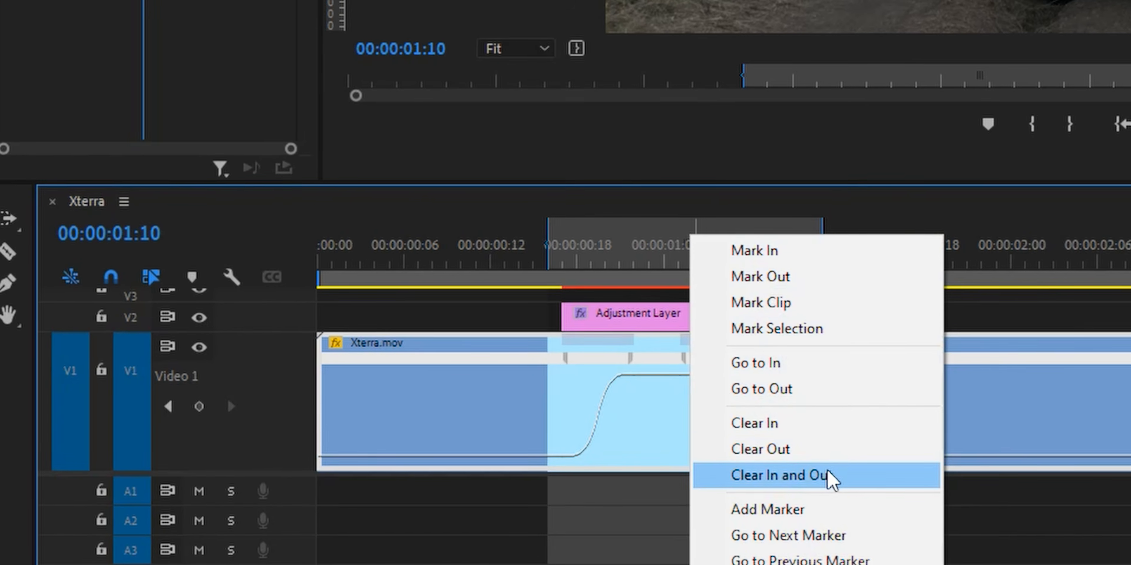
click(664, 476)
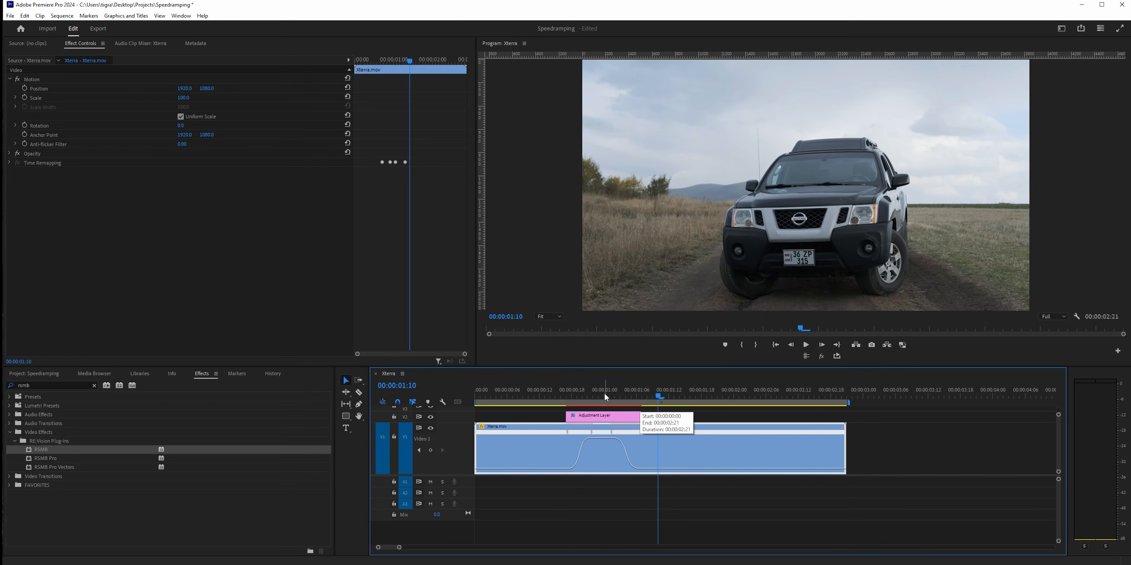
Step: Render the effects in the work area and play back the rendered speed ramp from before the adjustment layer
key(Return)
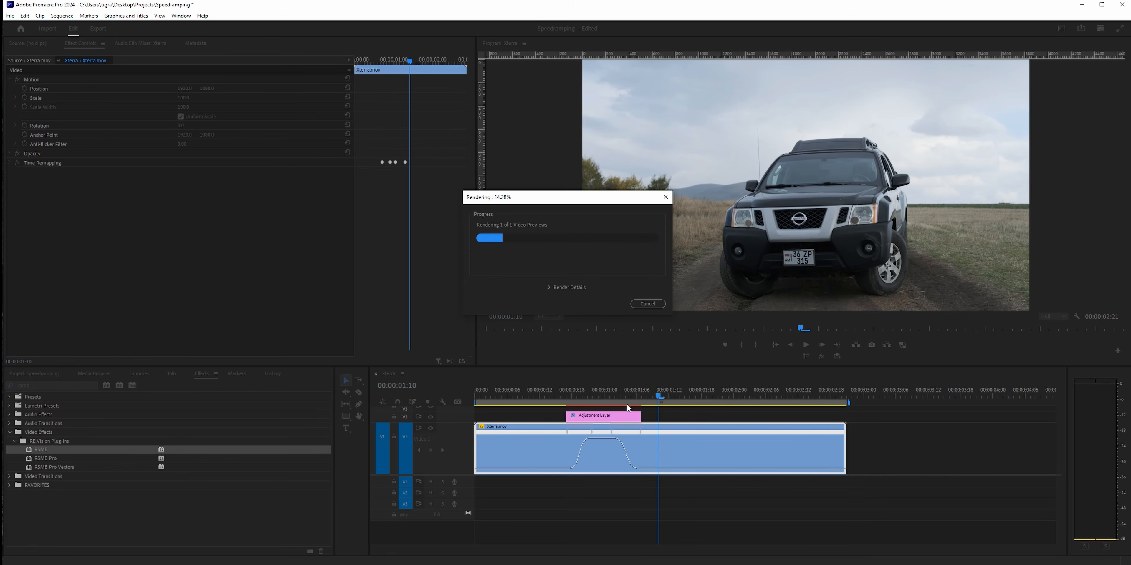
mouse_move(571, 408)
mouse_down()
mouse_move(555, 408)
mouse_move(573, 408)
mouse_up()
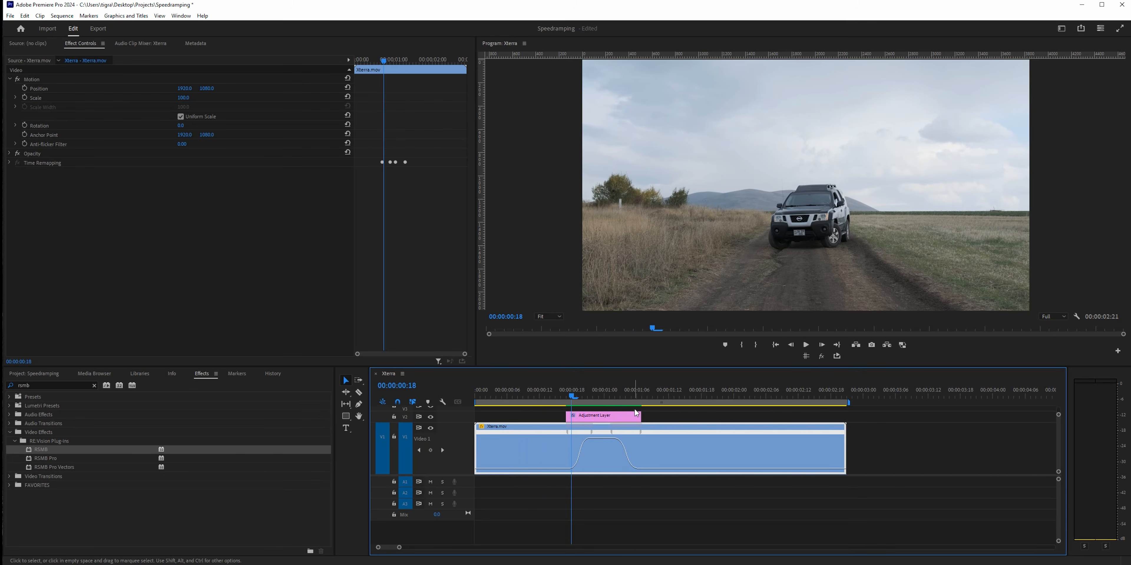
click(508, 397)
key(space)
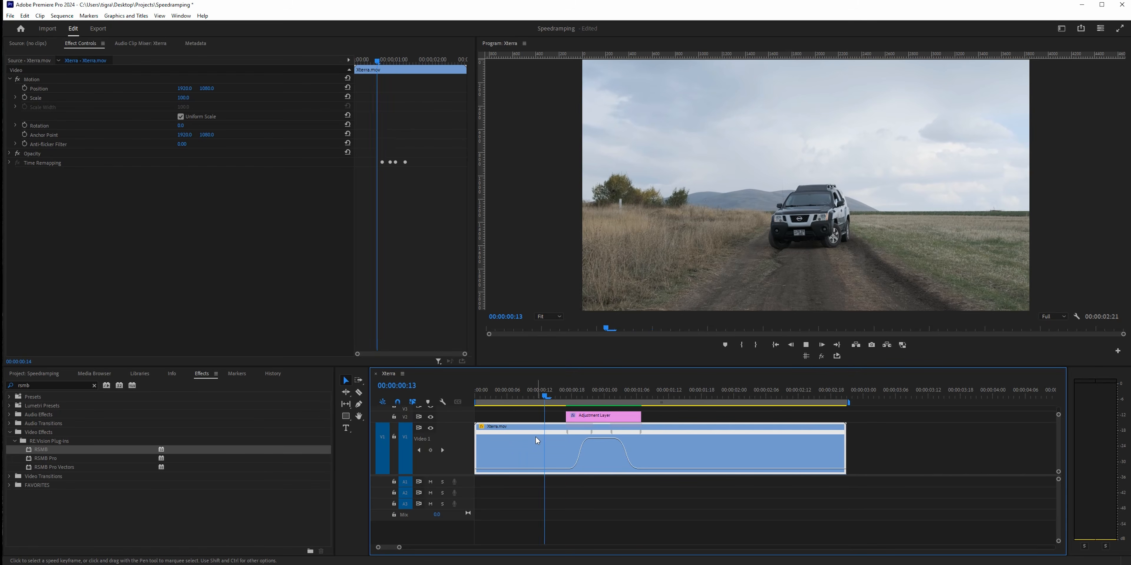
key(space)
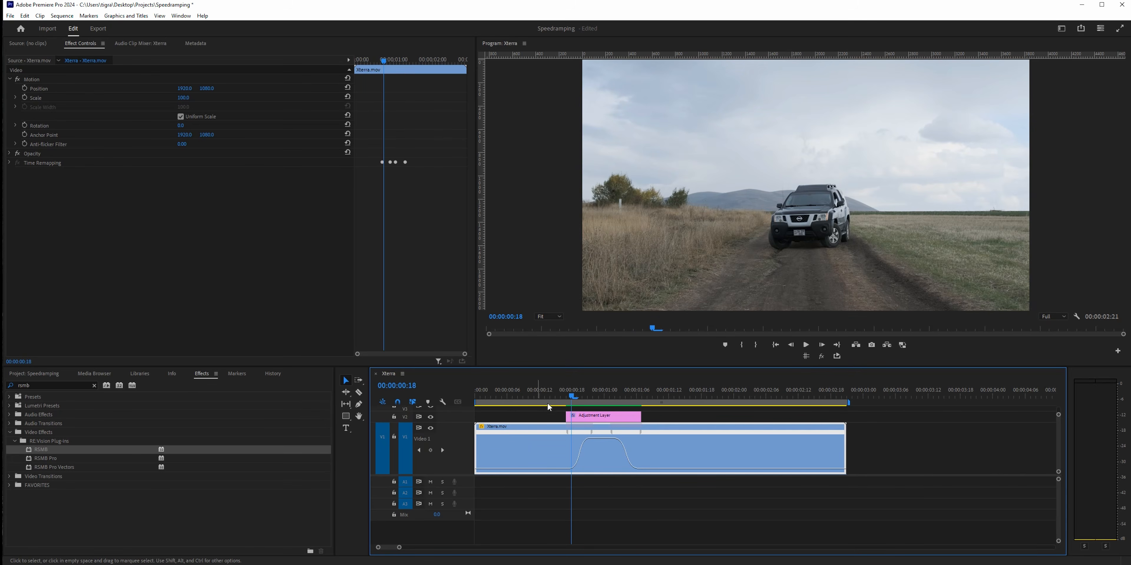
key(space)
key(space)
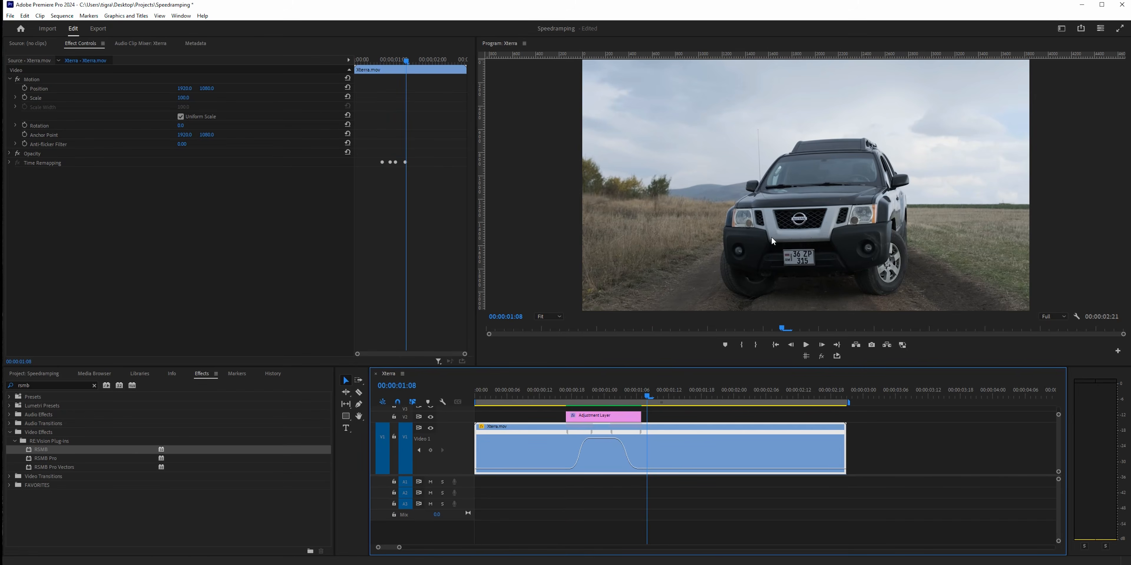
Step: Place the playhead at 00:00:01:00 and remove the RSMB effect from the adjustment layer
click(608, 386)
key(space)
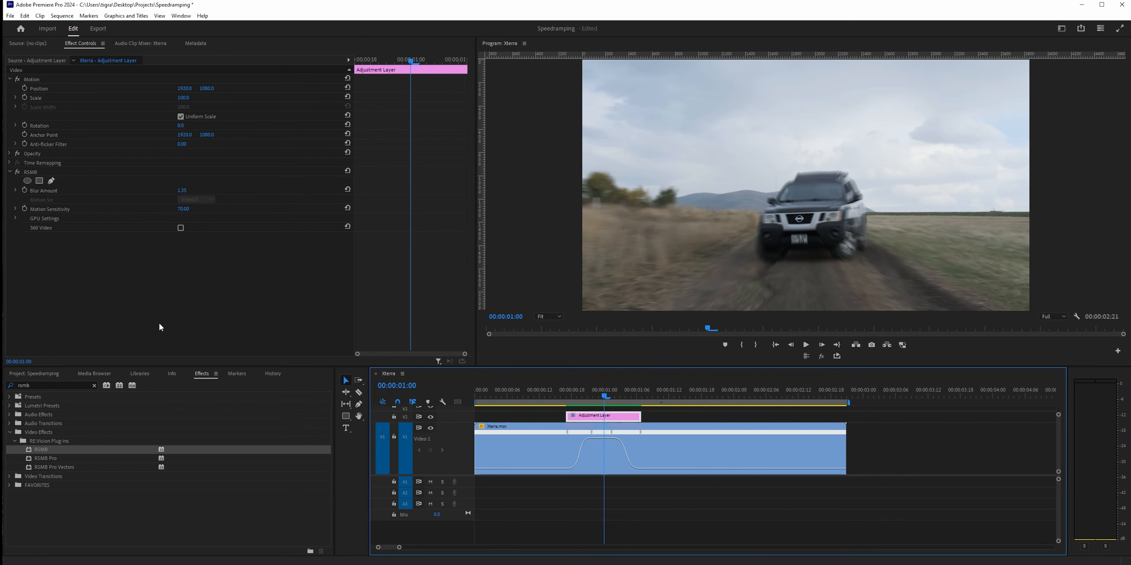
click(37, 172)
key(Delete)
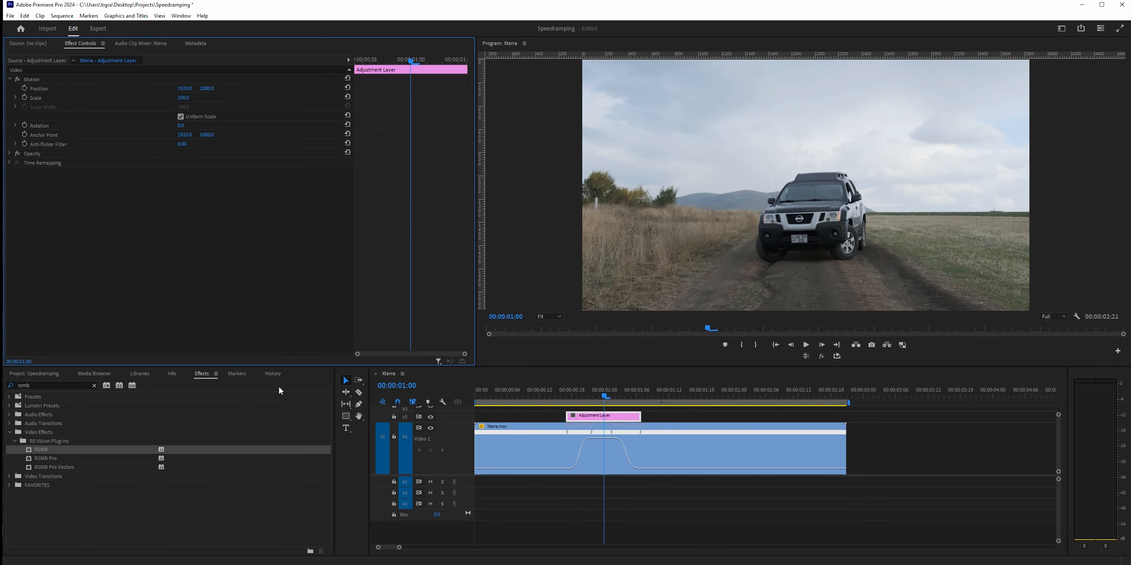
Step: Search the effects for "fast" and apply the Fast Blur video effect to the adjustment layer
click(94, 387)
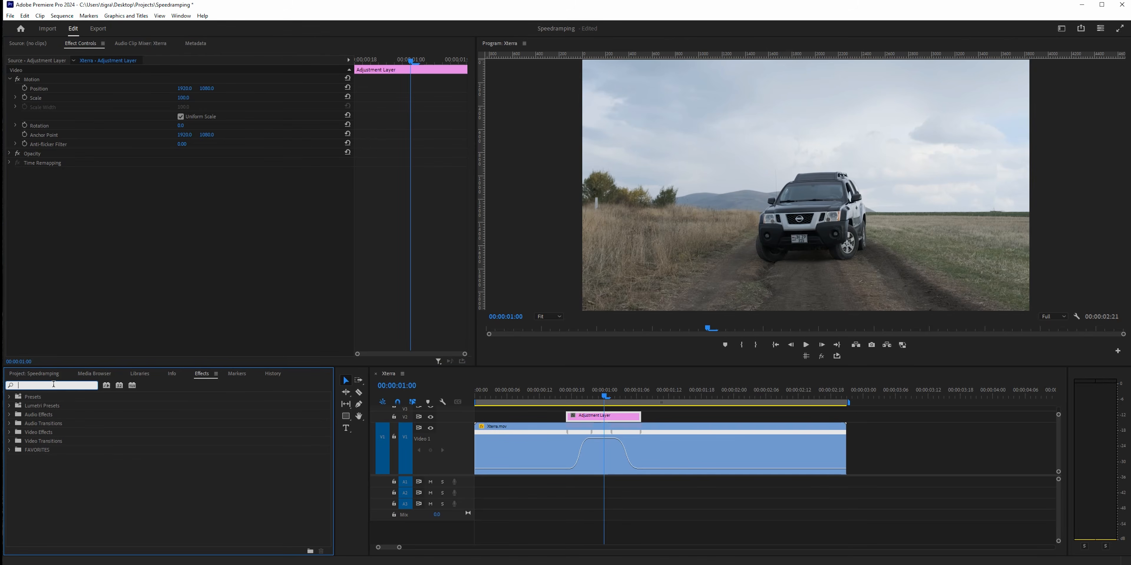
text(f)
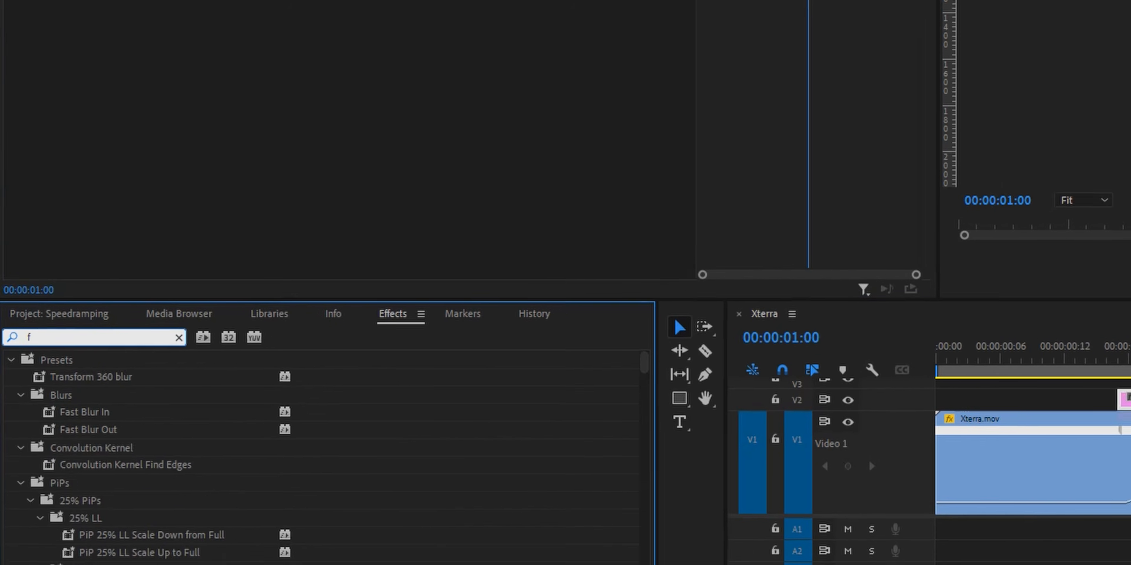
text(ast)
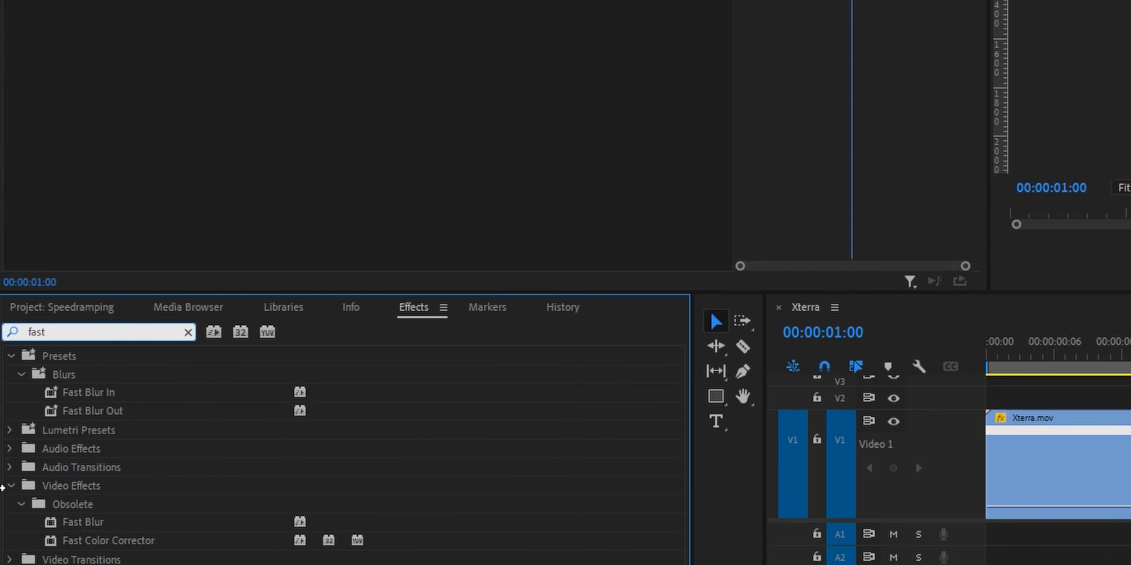
drag(83, 522, 1130, 413)
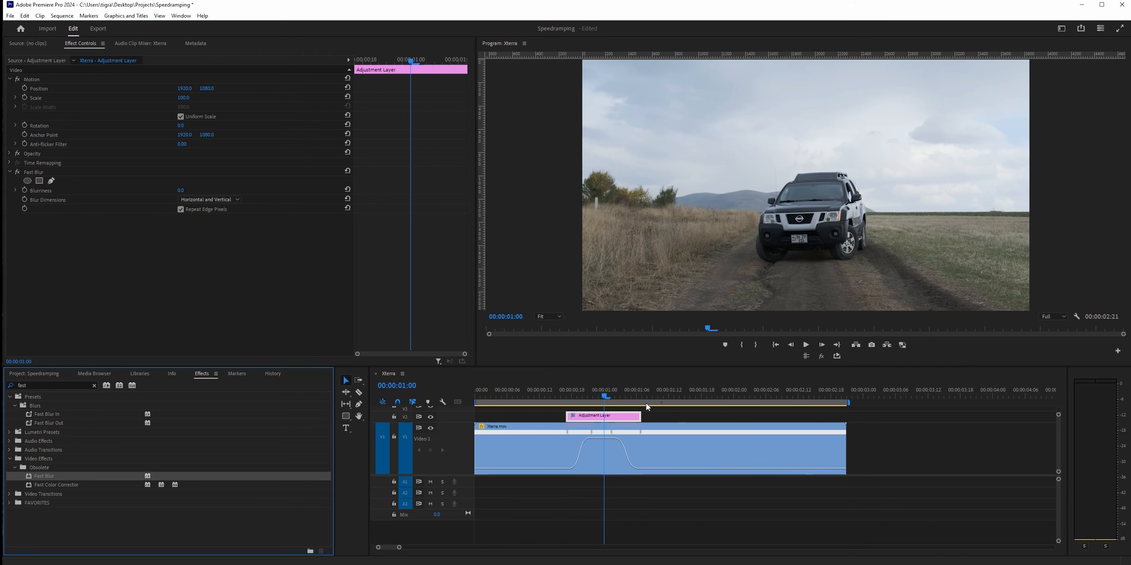
Step: Keyframe Fast Blur's Blurriness at 25 at 00:00:01:00 and set its Blur Dimensions to Vertical
click(44, 173)
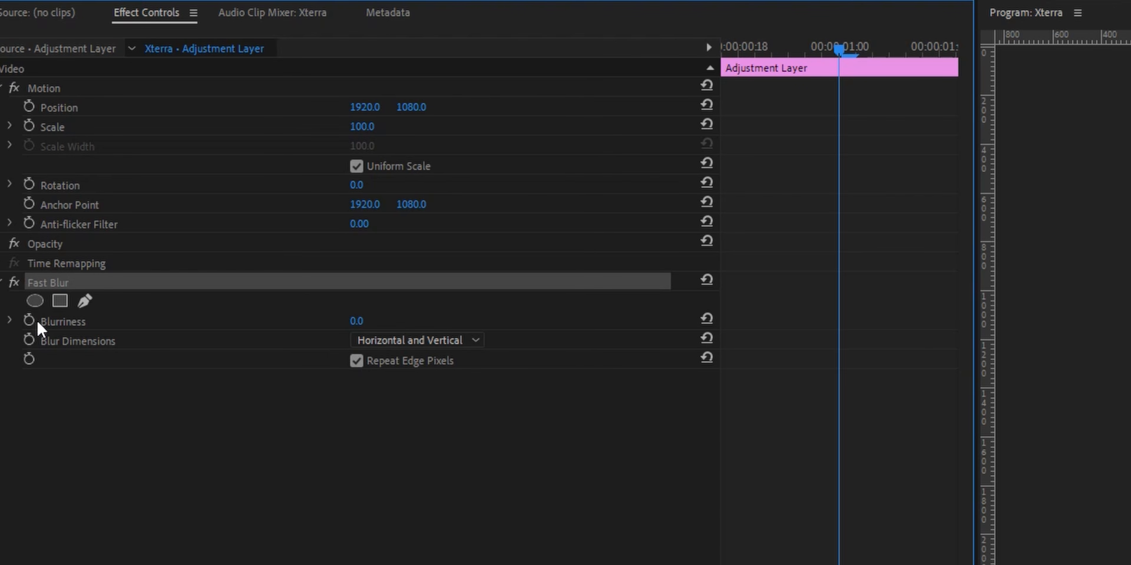
click(29, 321)
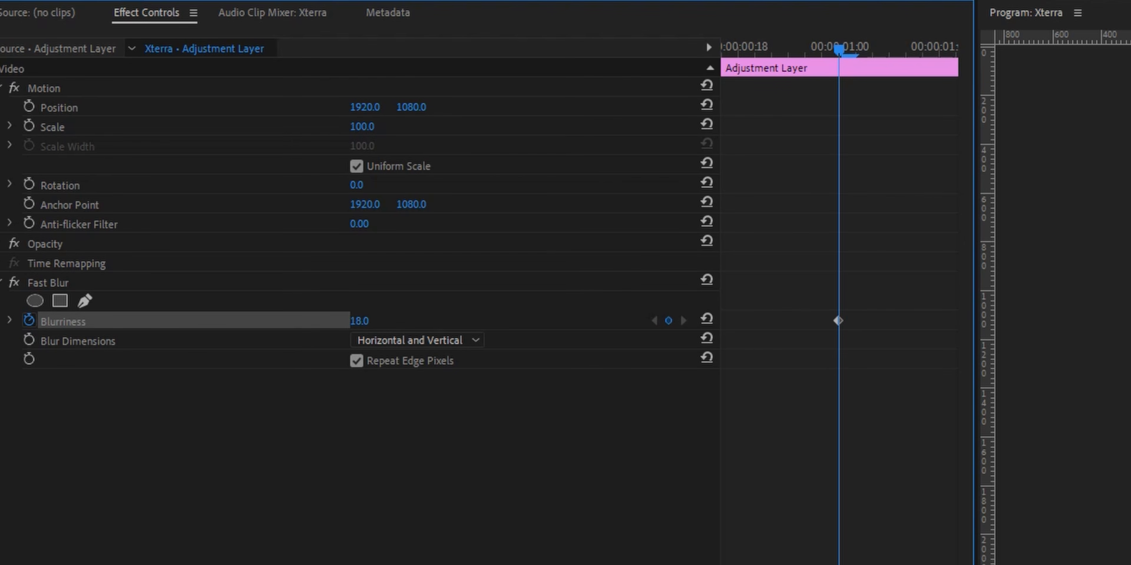
drag(365, 321, 373, 322)
click(365, 321)
text(25)
key(Return)
click(437, 341)
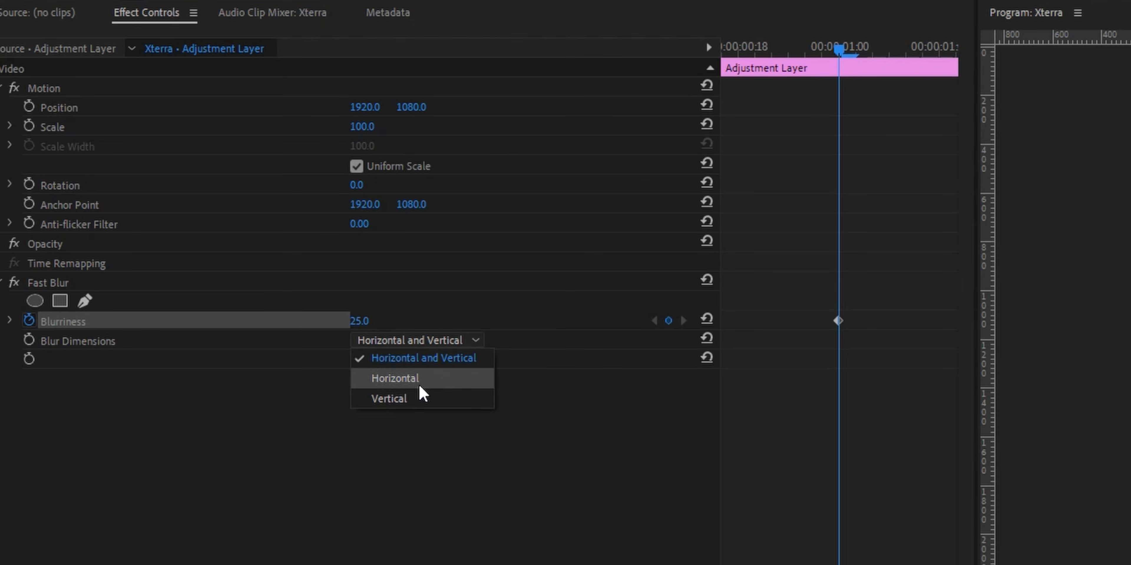
click(416, 399)
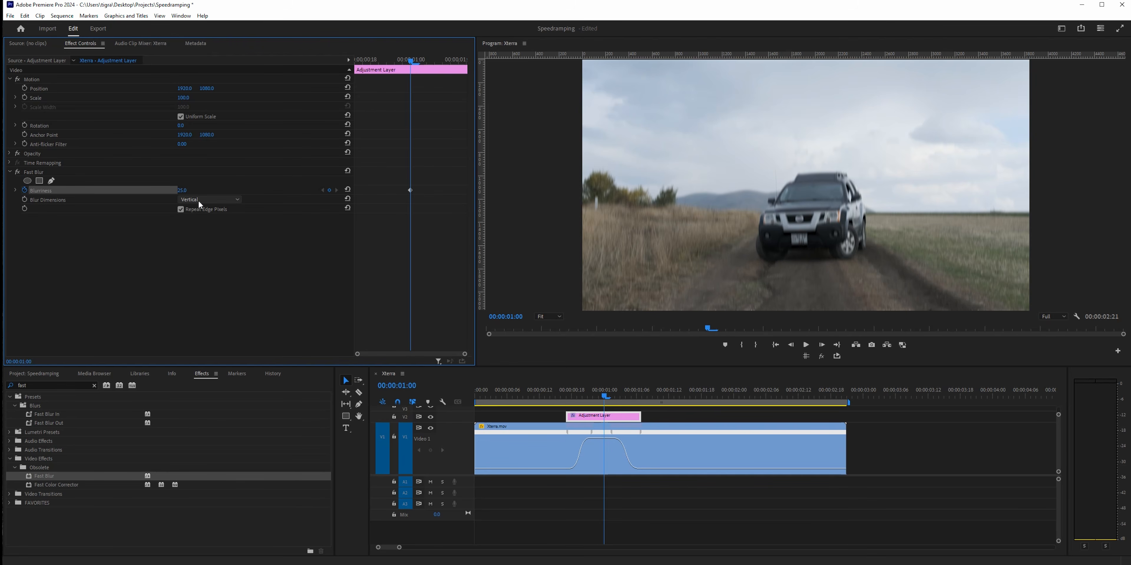
Step: Add Blurriness keyframes reset to 0 on both sides of the middle keyframe, and move them to the adjustment layer's start and end
drag(385, 63, 363, 63)
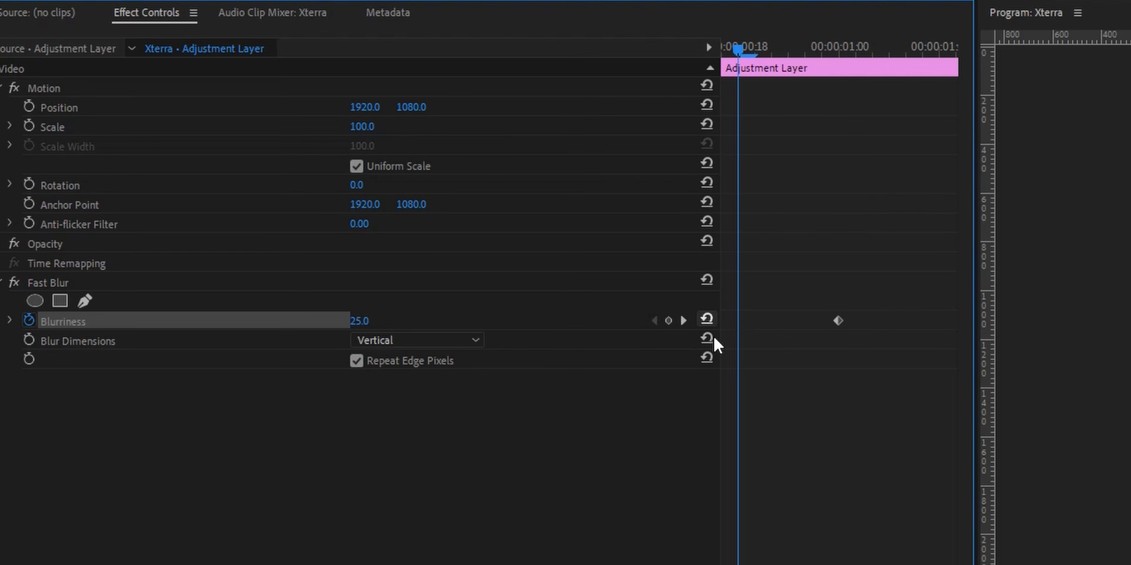
drag(745, 47, 938, 66)
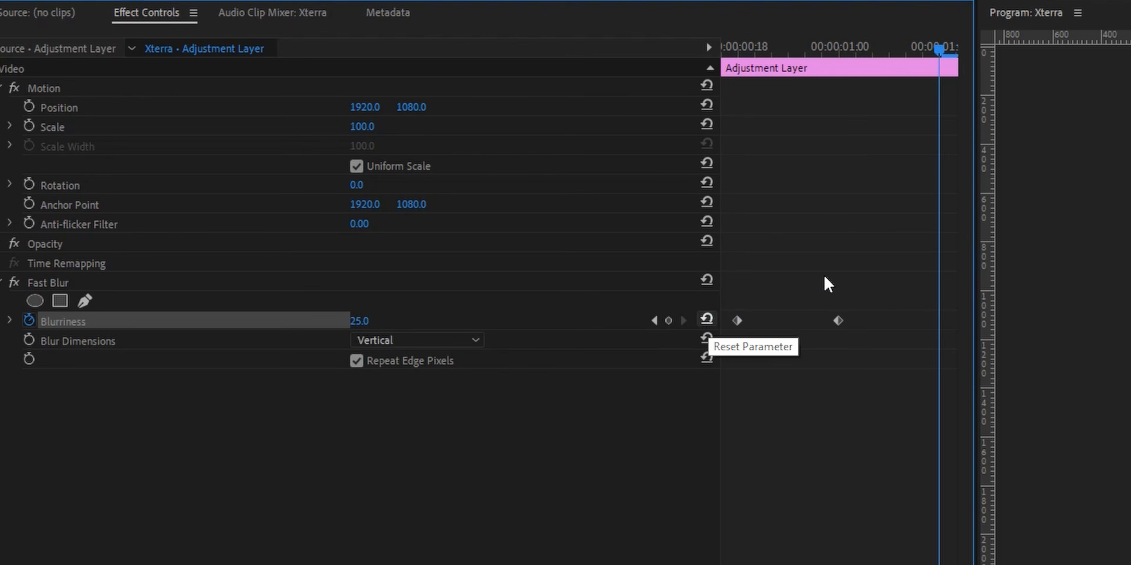
click(706, 320)
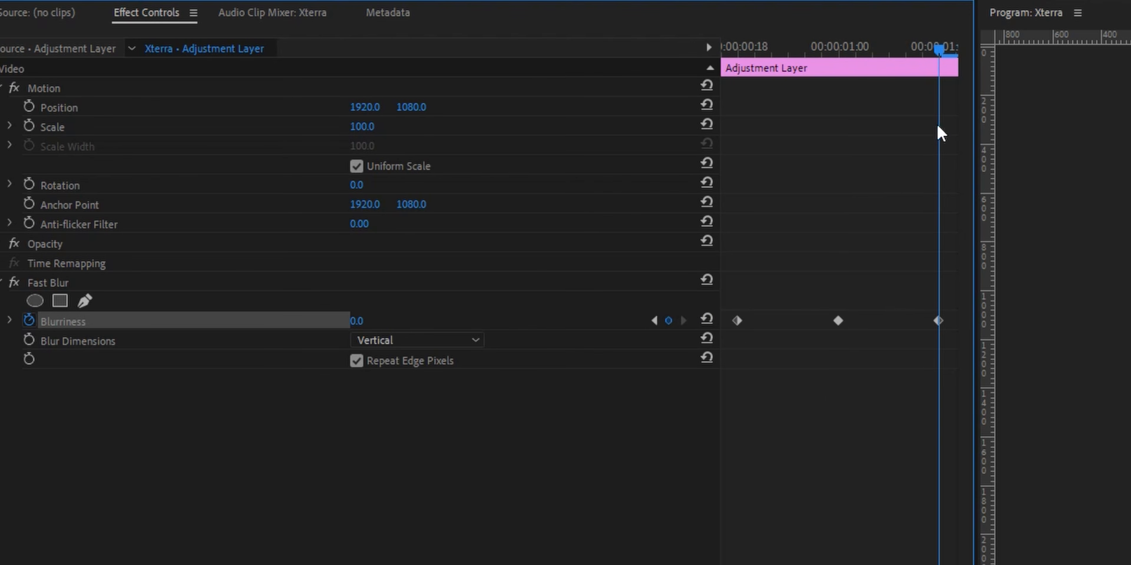
drag(737, 321, 724, 322)
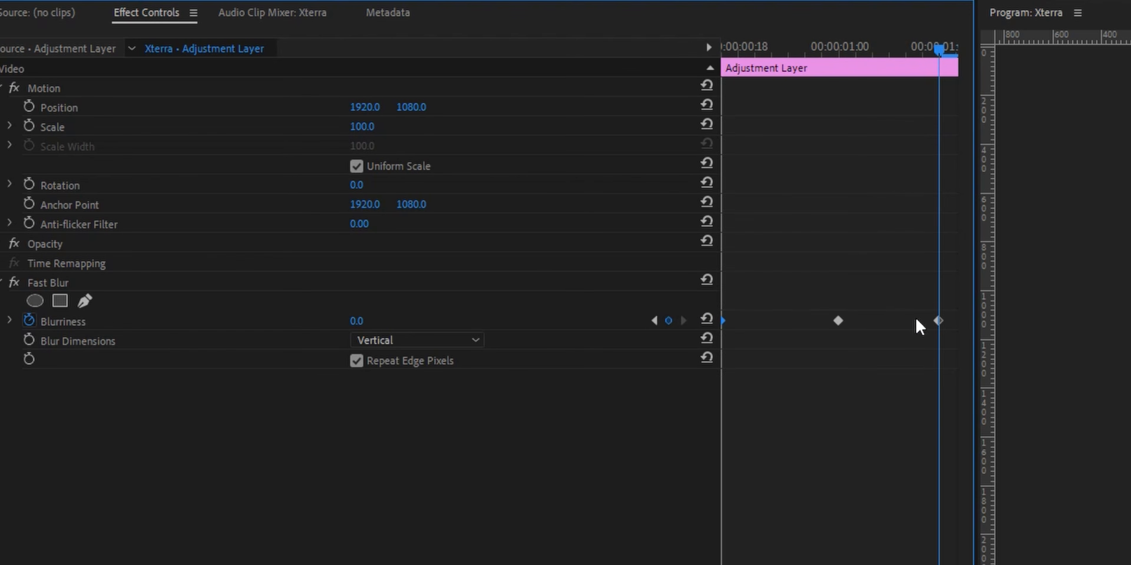
drag(937, 320, 955, 321)
Step: Scrub through the Blurriness keyframes and play back the speed ramp to review the Fast Blur animation
drag(757, 46, 723, 49)
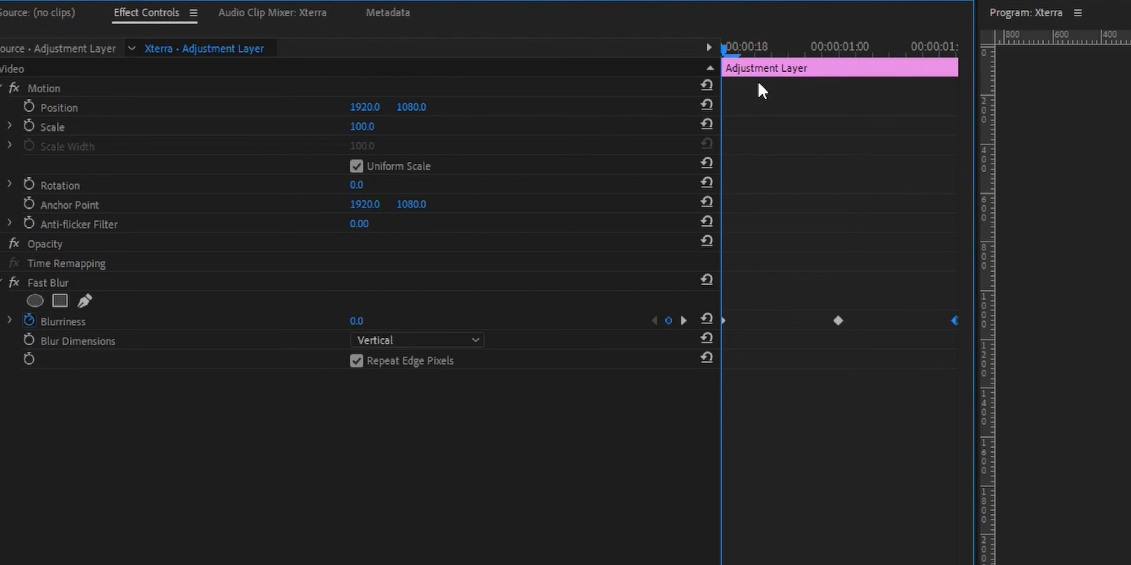
drag(738, 47, 789, 55)
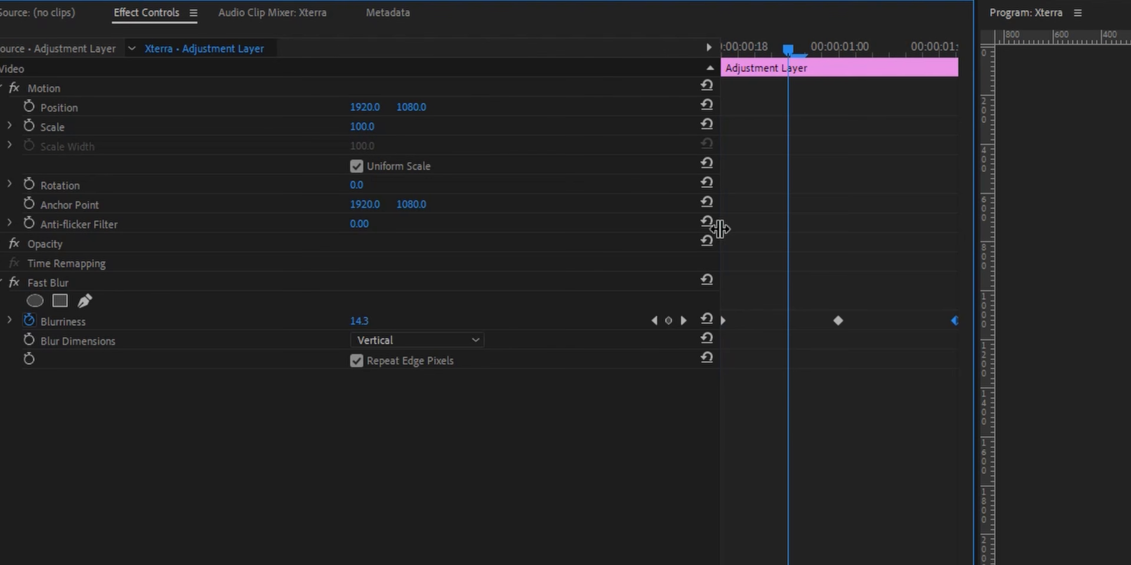
drag(817, 55, 827, 84)
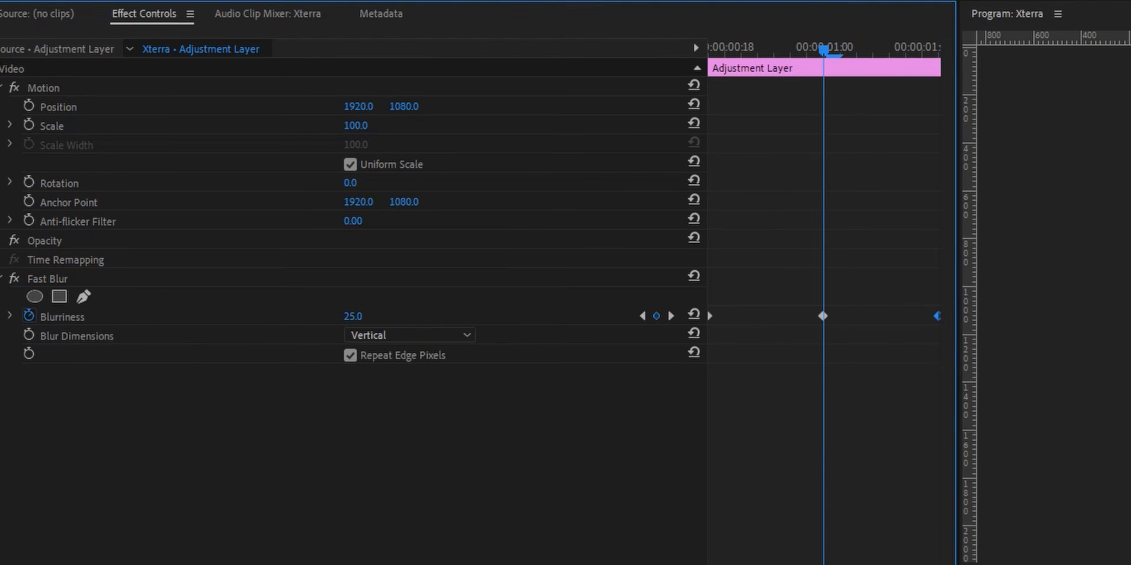
click(640, 449)
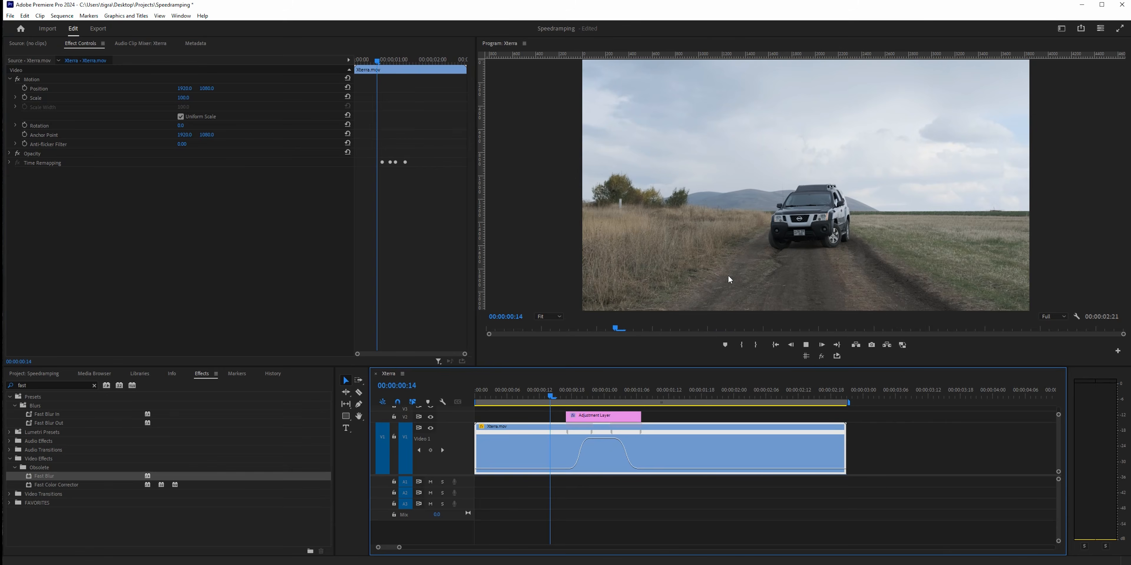
key(space)
drag(563, 398, 619, 399)
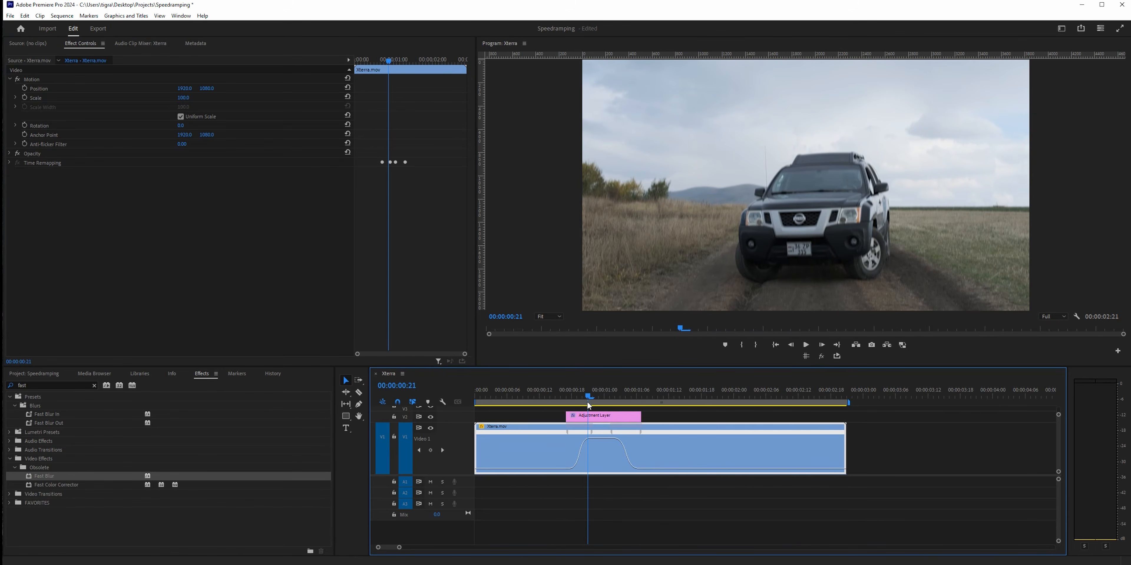
click(587, 403)
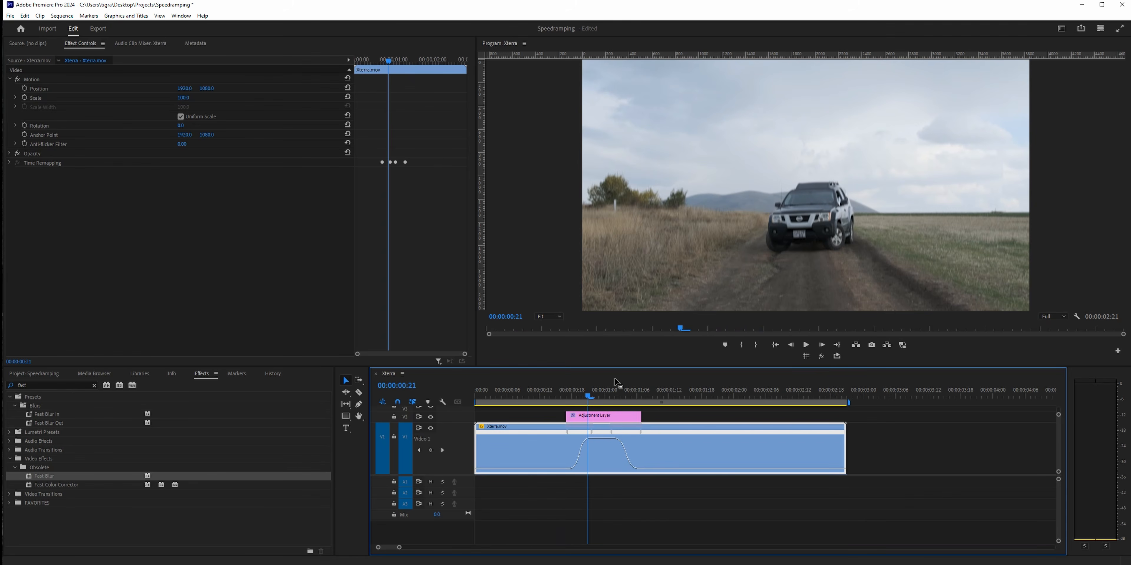